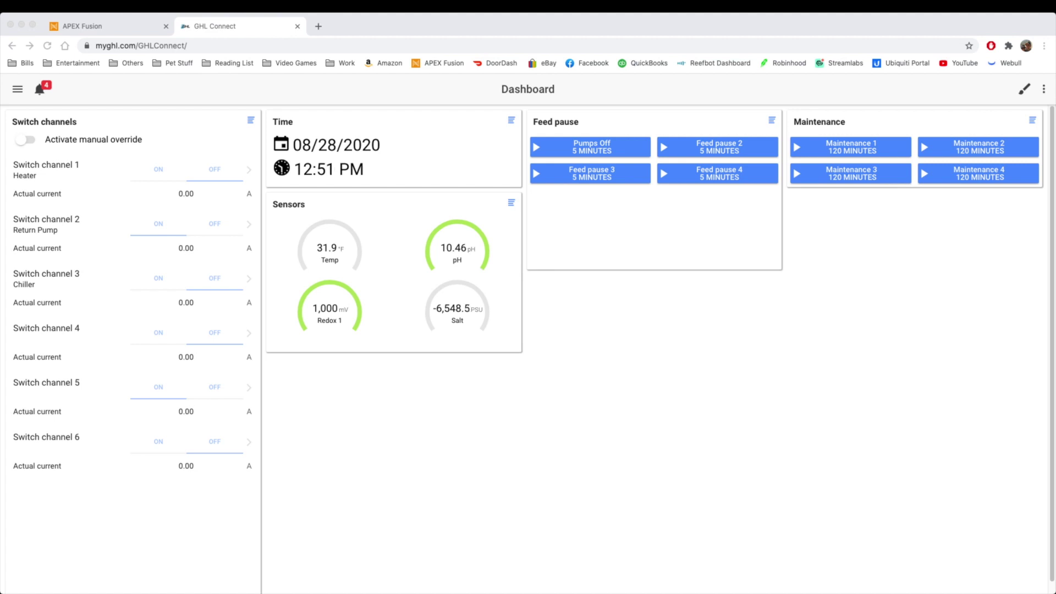
- Name switch channel 4 Skimmer, set its function to Filter 1, and save the channel
left_click(215, 315)
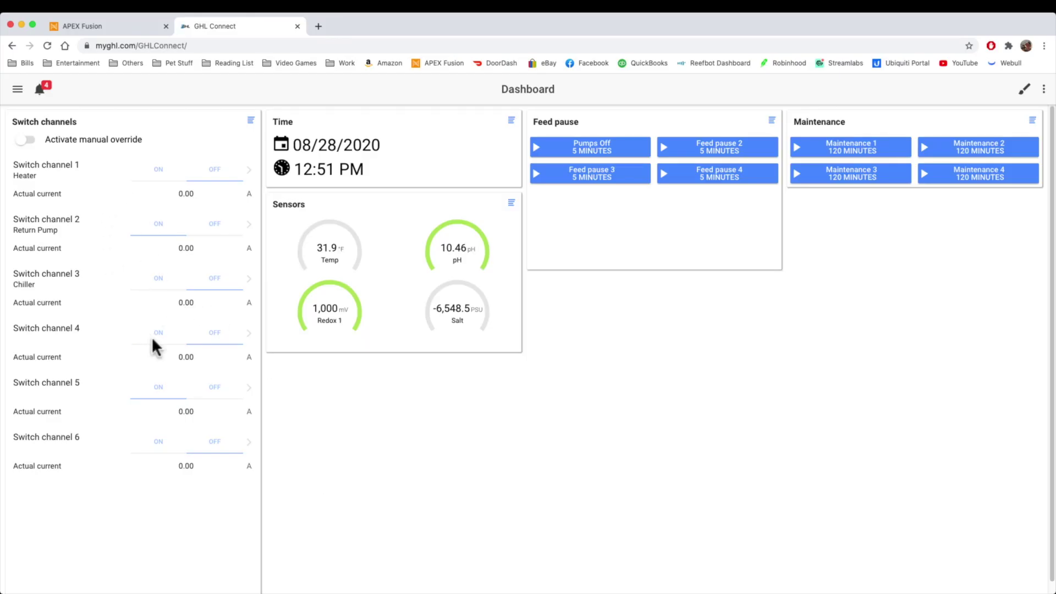
left_click(247, 333)
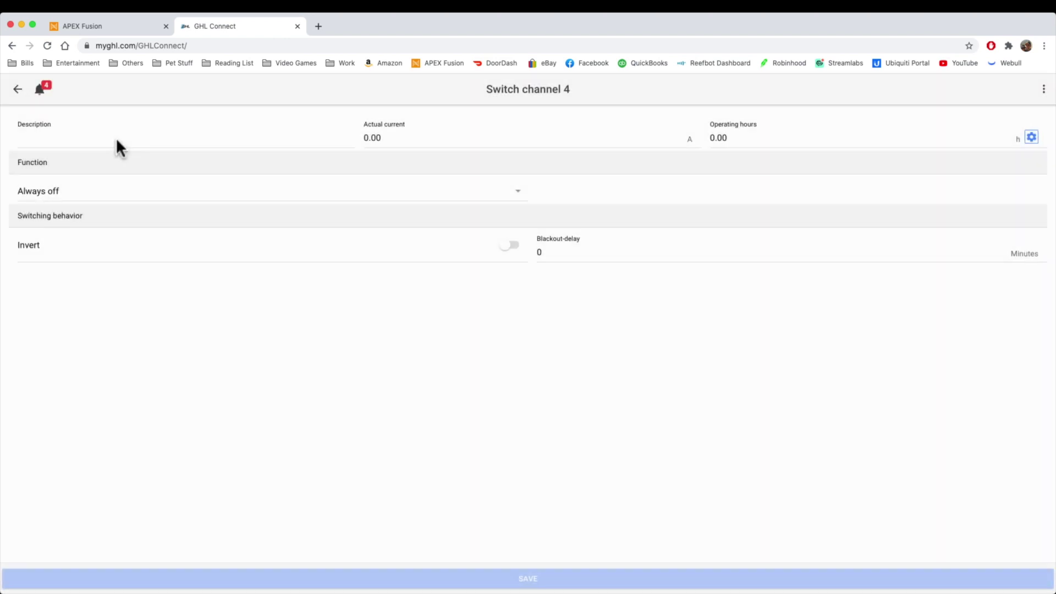
left_click(97, 141)
type("Skimmer")
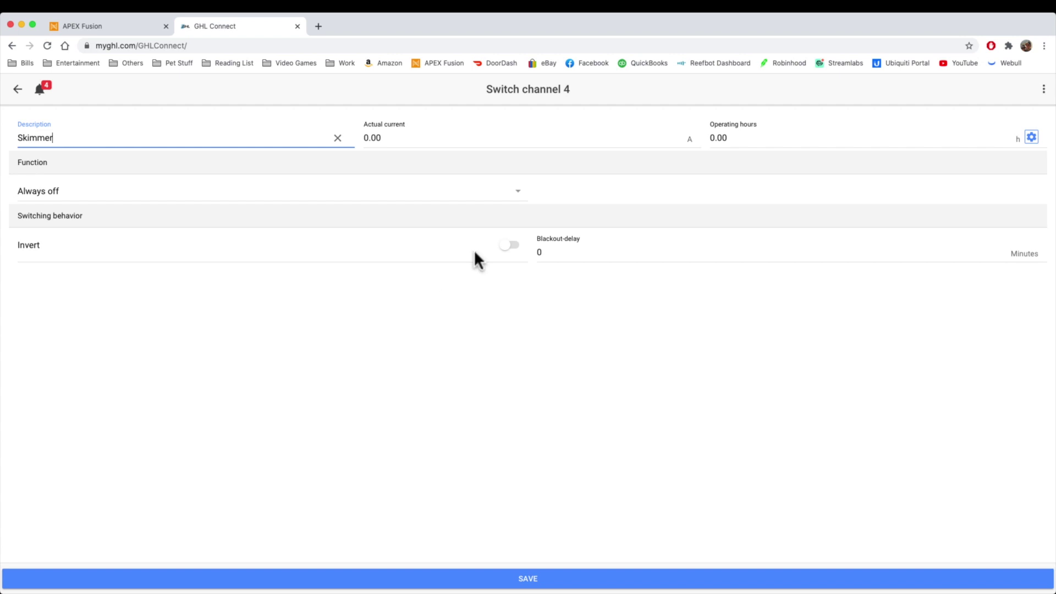
left_click(507, 200)
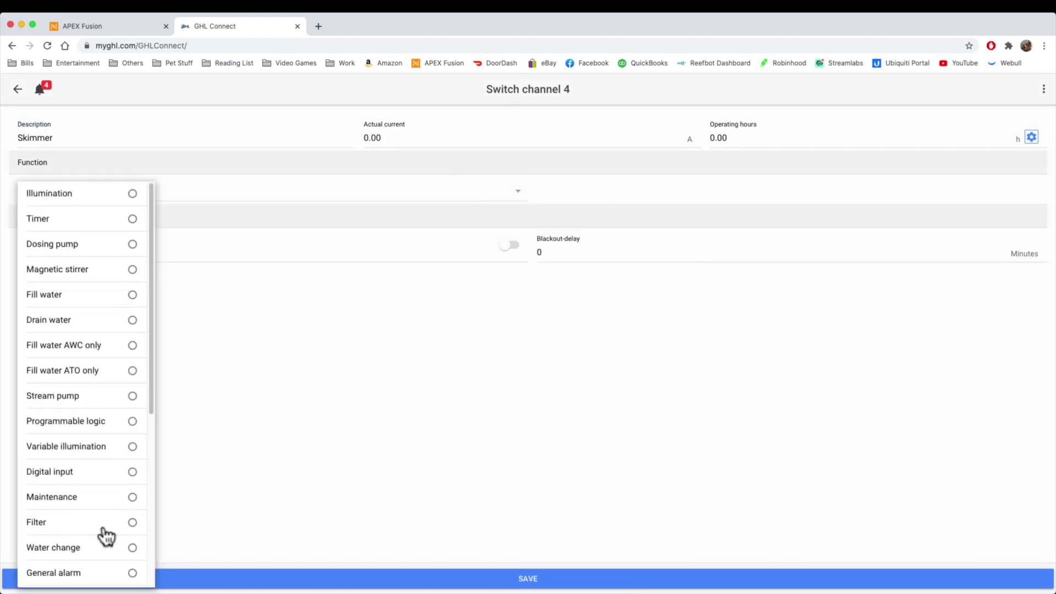
left_click(132, 524)
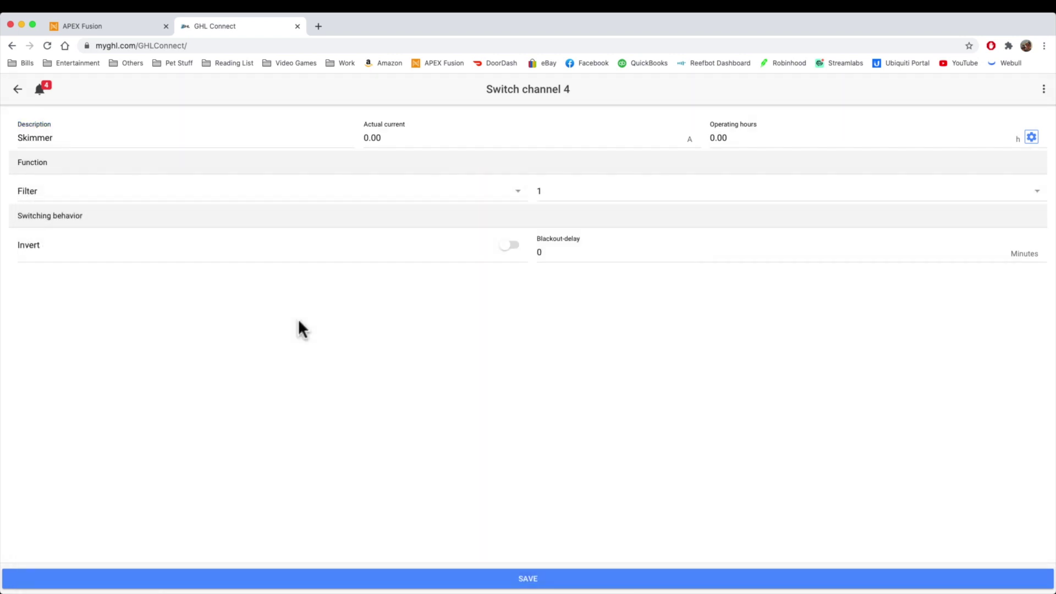
left_click(558, 574)
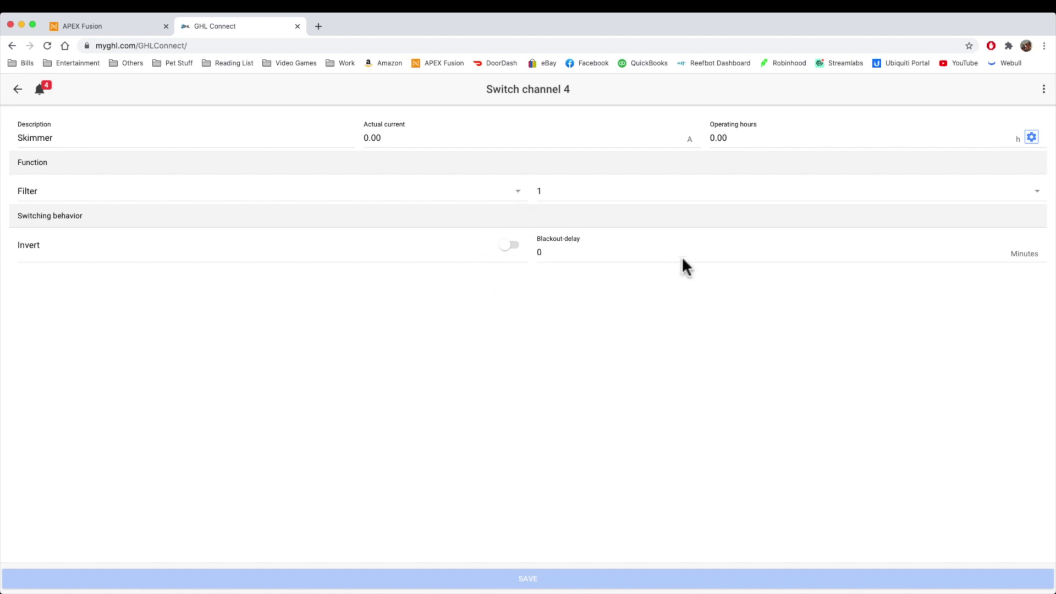
- Set the Skimmer channel's blackout delay to 5 minutes, save it, and return to the dashboard
left_click(559, 255)
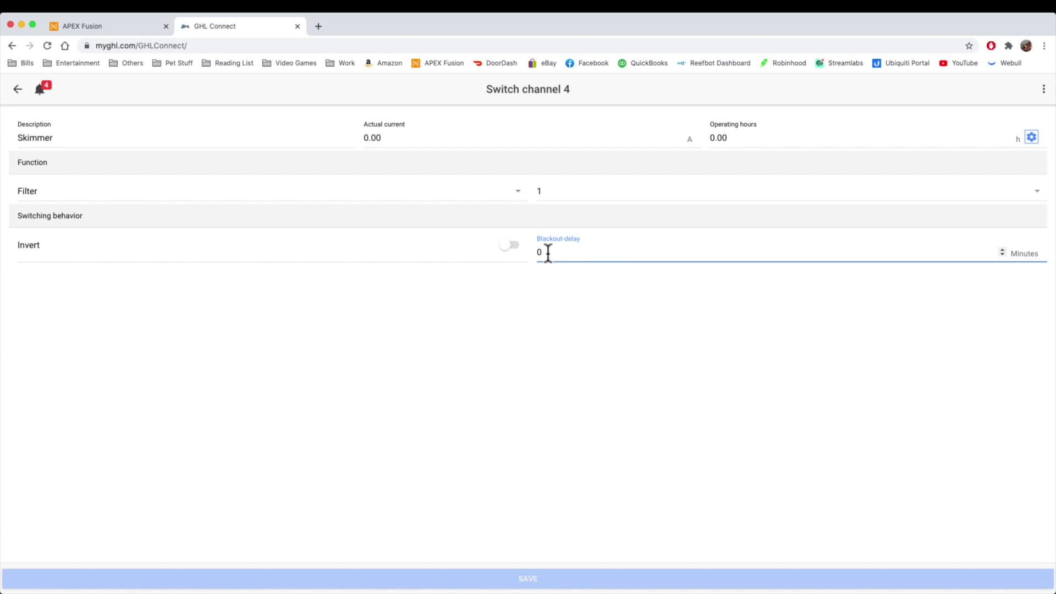
double_click(548, 253)
double_click(555, 251)
type("5")
left_click(557, 580)
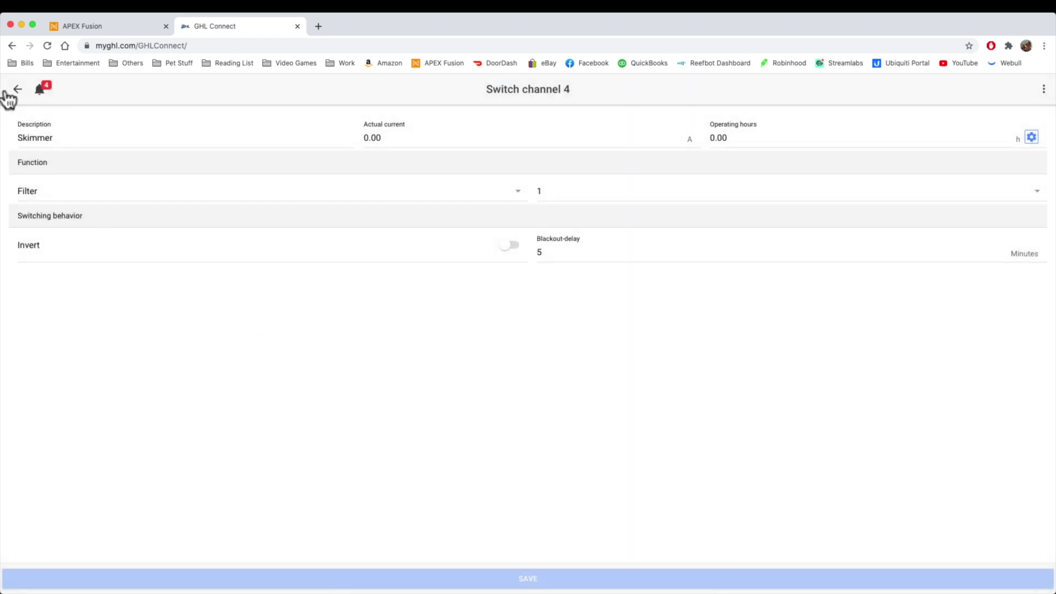
left_click(18, 89)
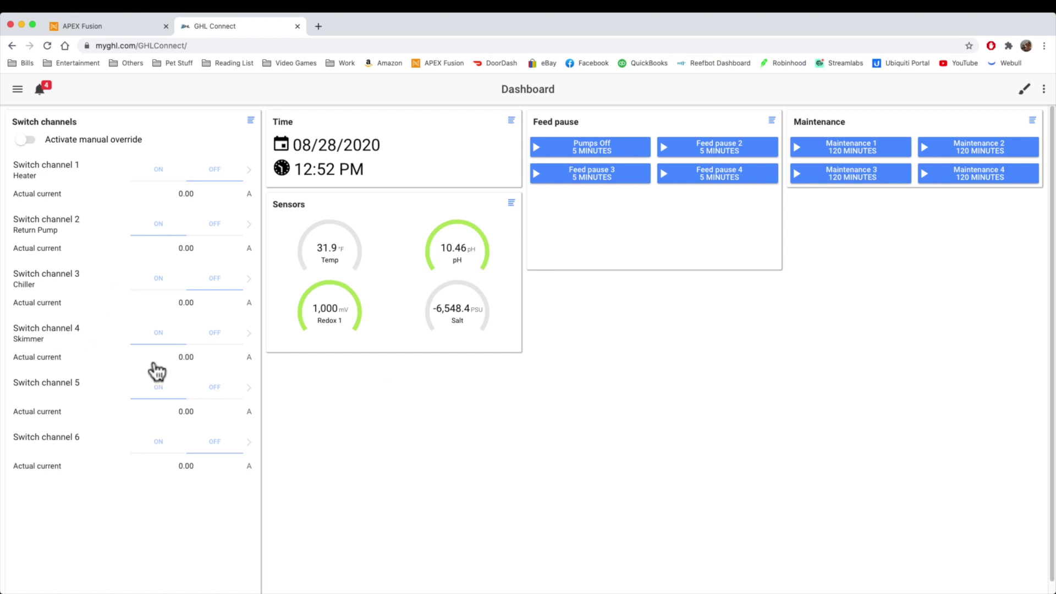
- Open the settings of Programmable logic 1
left_click(19, 90)
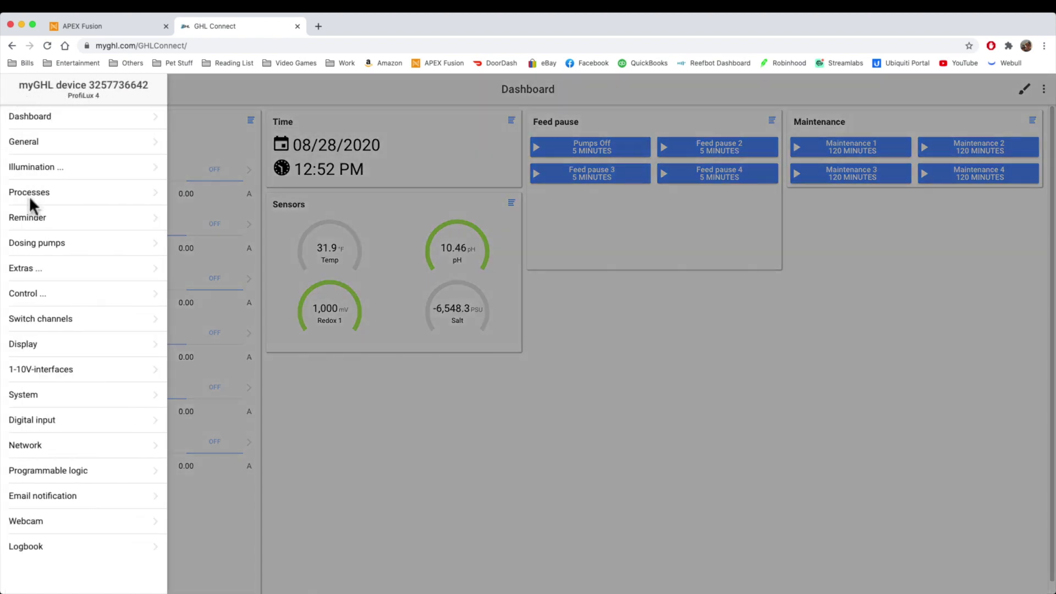
left_click(48, 474)
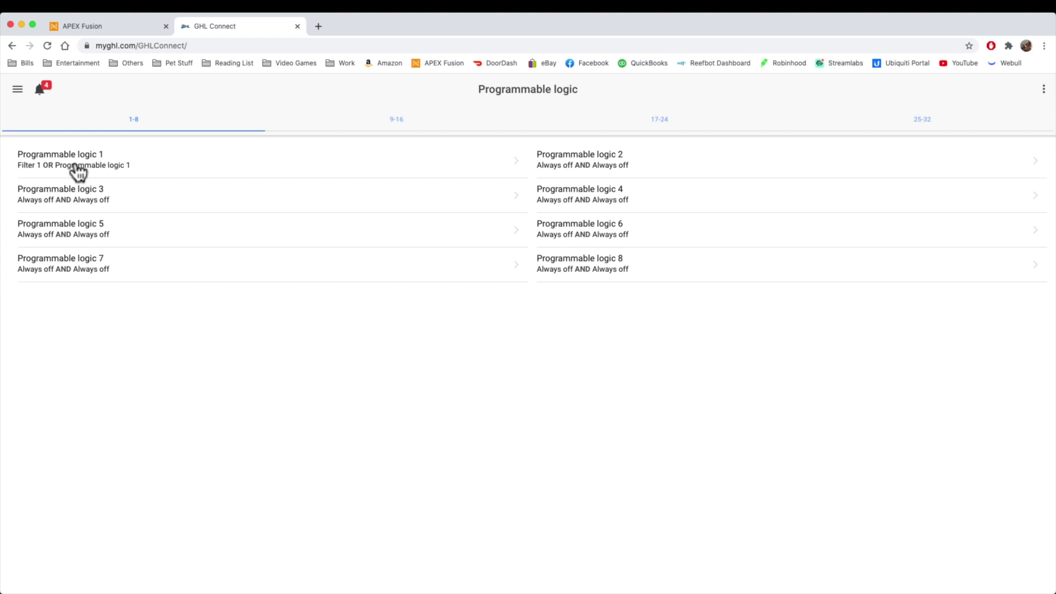
left_click(99, 165)
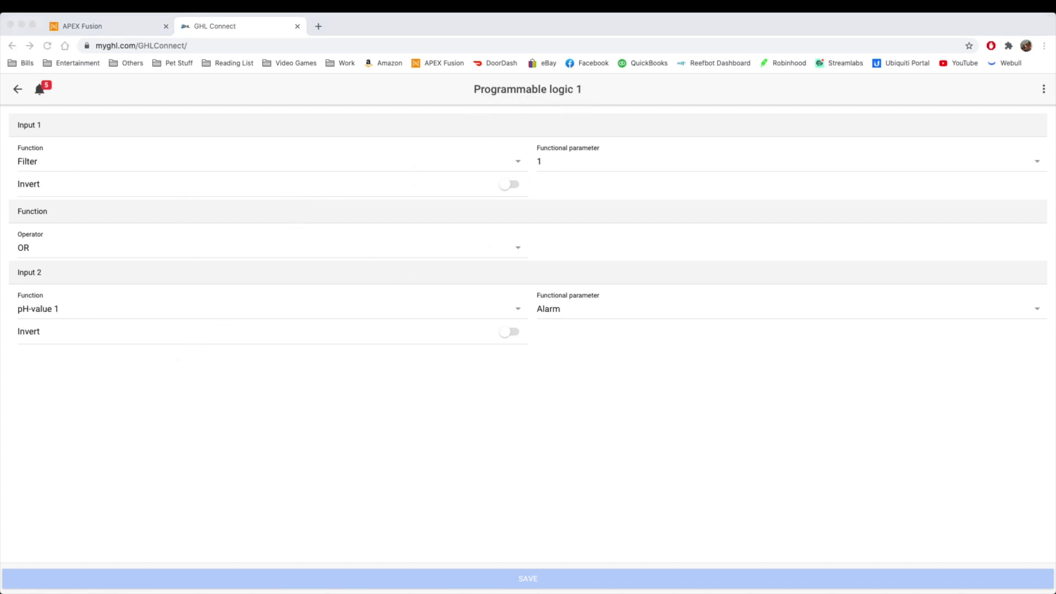
- Examine the available Input 1 functions and logic operators in Programmable logic 1 without changing the selections
left_click(577, 183)
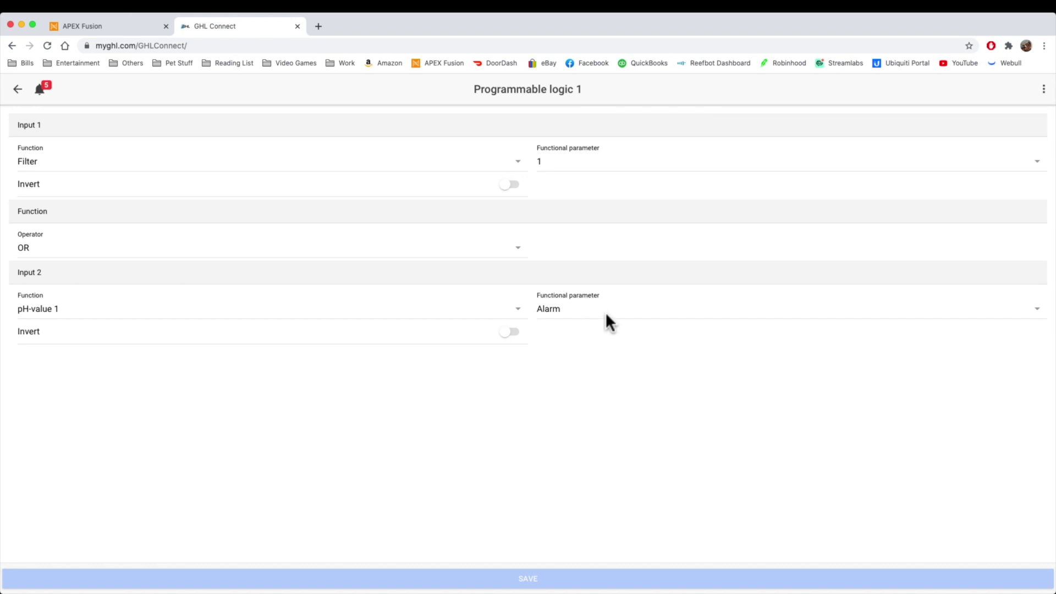
left_click(144, 162)
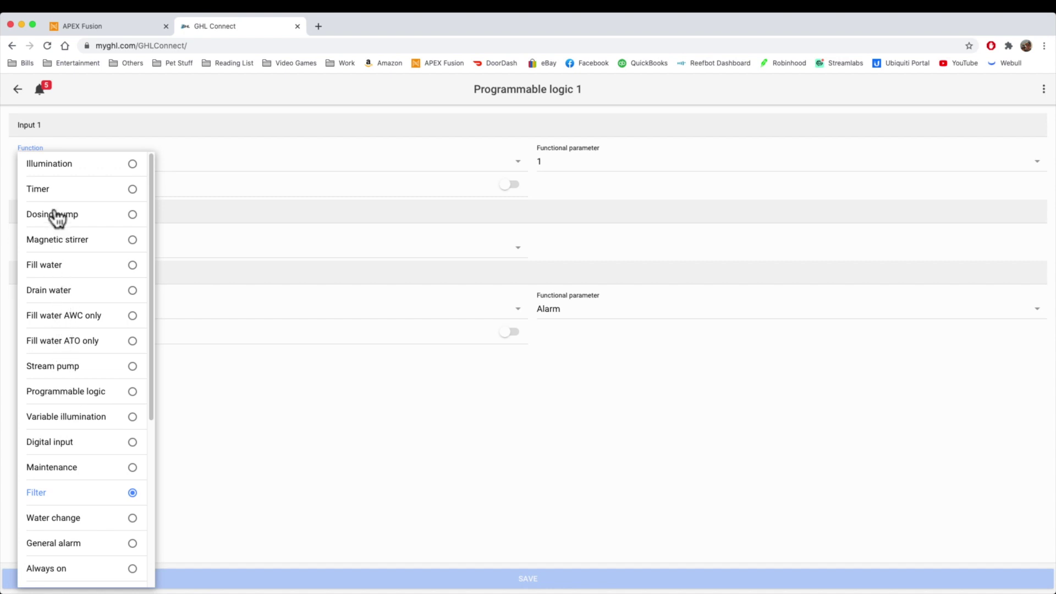
left_click(354, 441)
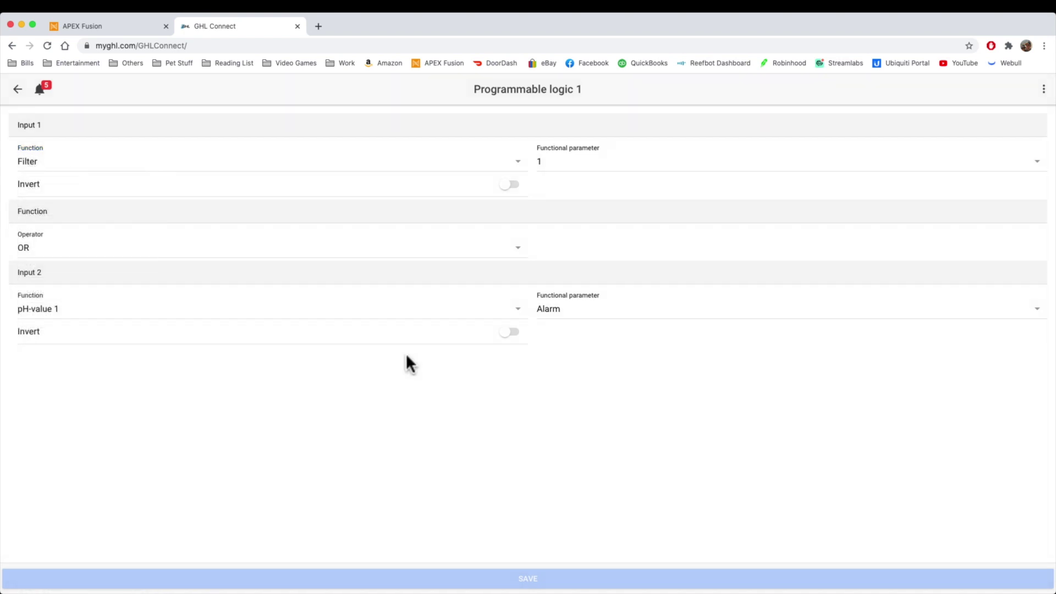
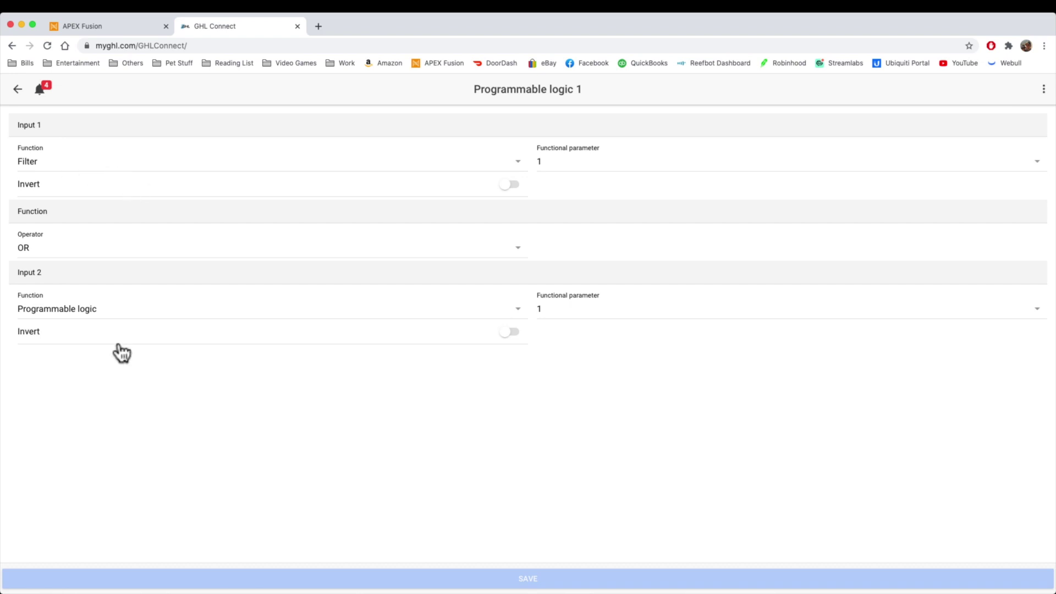
left_click(57, 249)
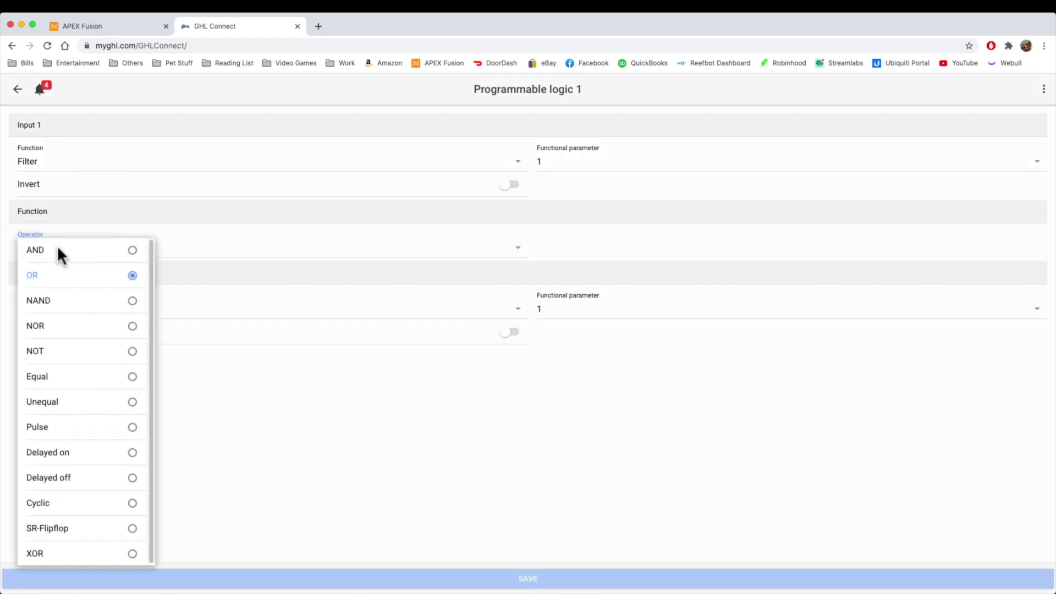
left_click(302, 360)
left_click(80, 247)
left_click(272, 437)
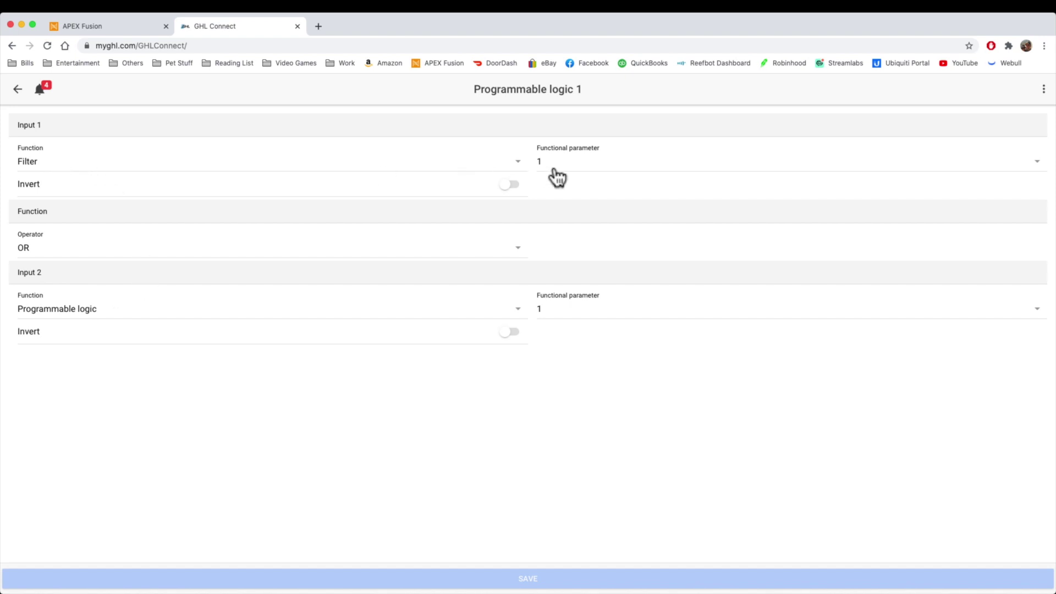
- Set Input 2 of Programmable logic 1 to pH-value 1 with the Alarm parameter, save, and return to the logic list
left_click(111, 315)
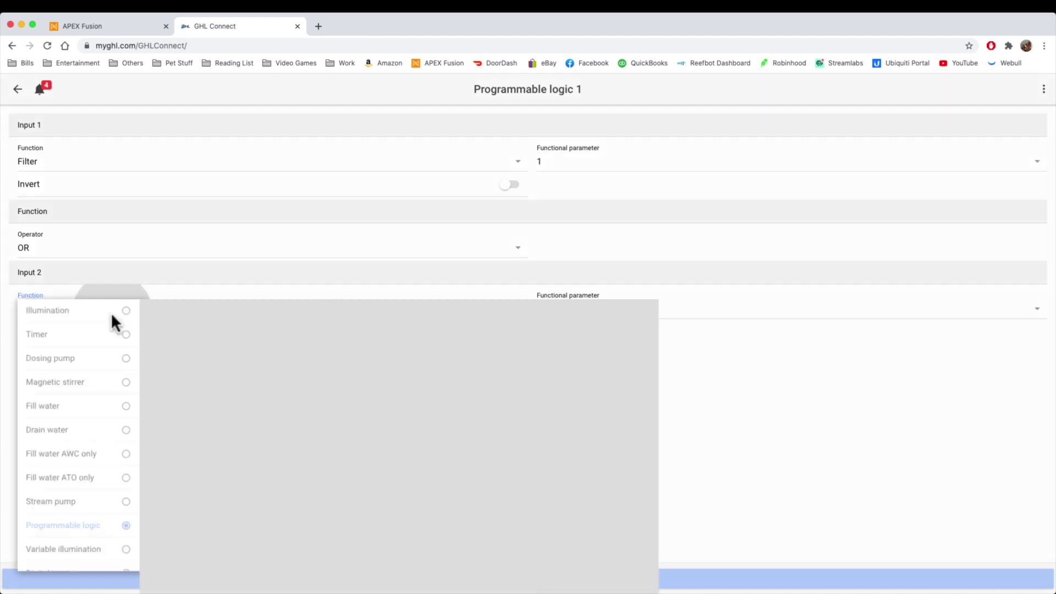
scroll(121, 505, "down", 5)
scroll(122, 507, "down", 1)
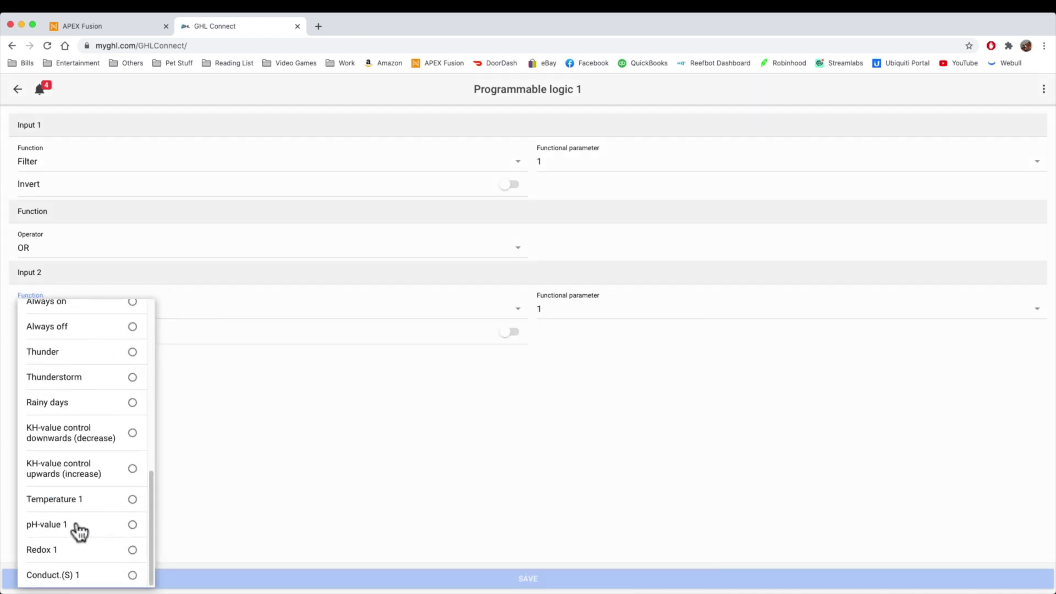
left_click(135, 529)
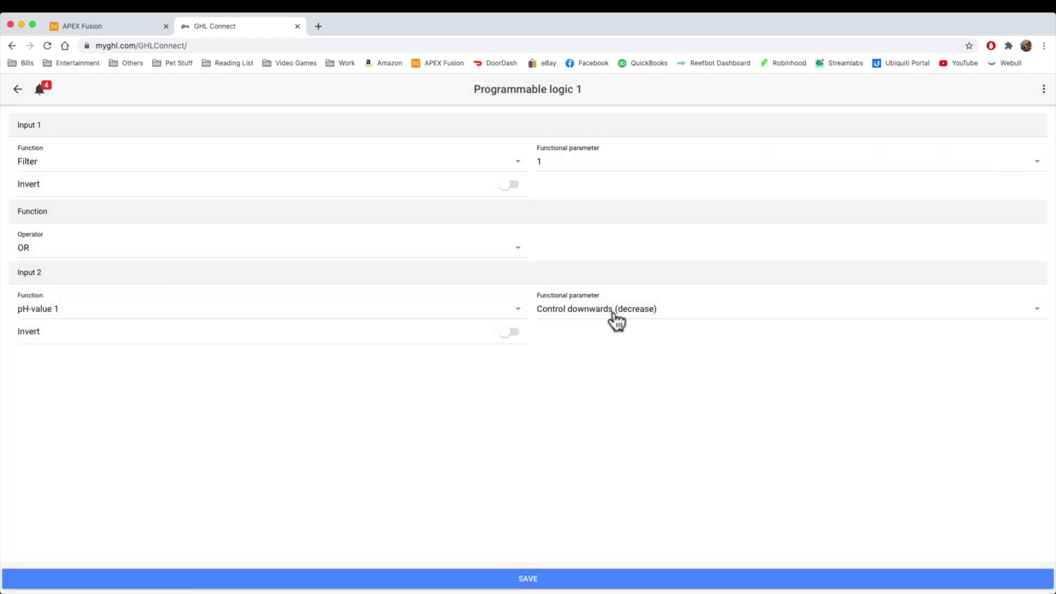
left_click(632, 313)
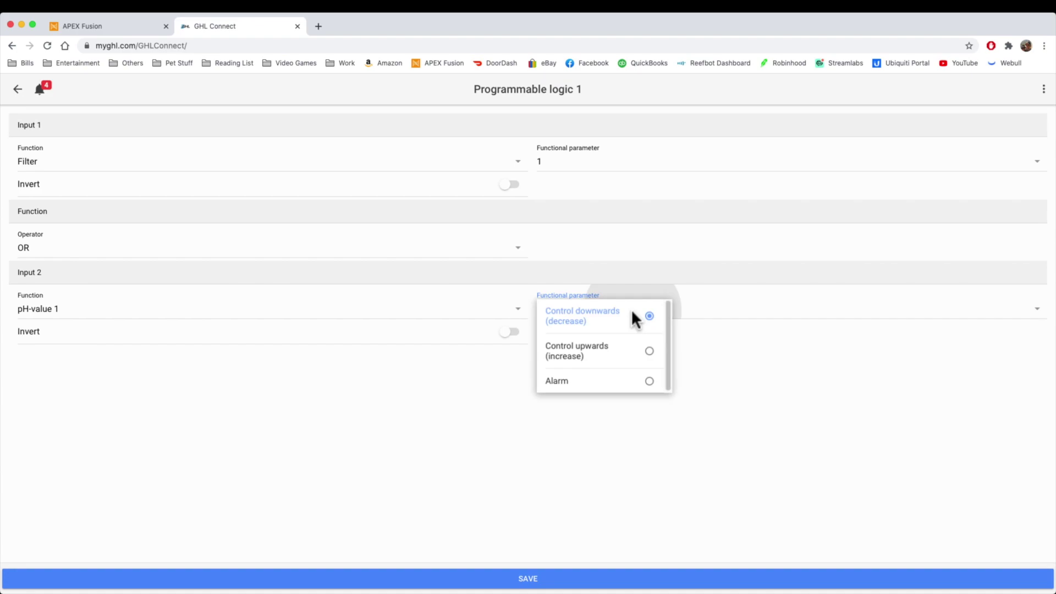
left_click(650, 385)
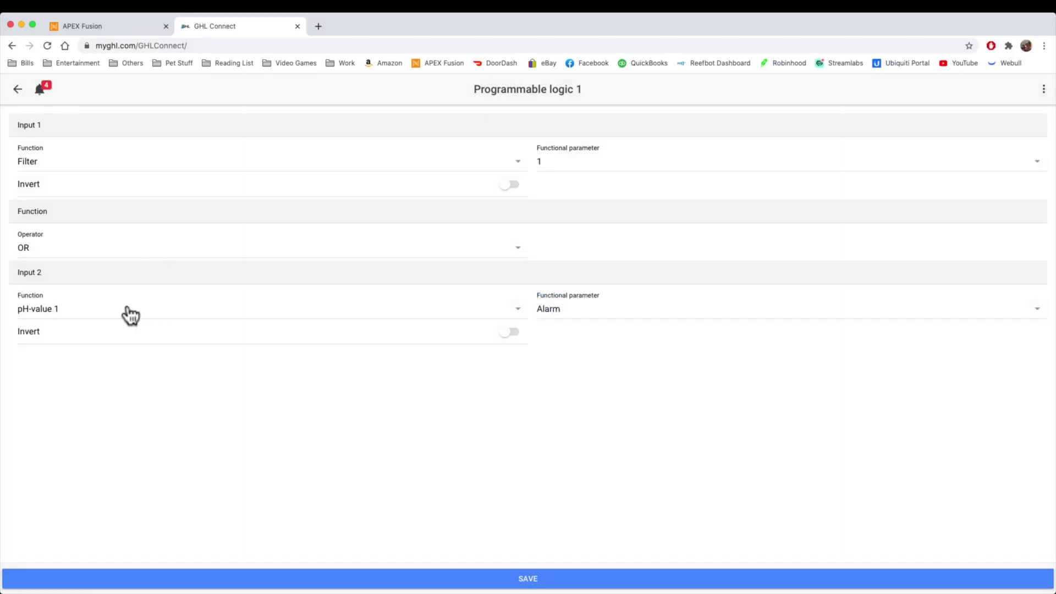
left_click(531, 572)
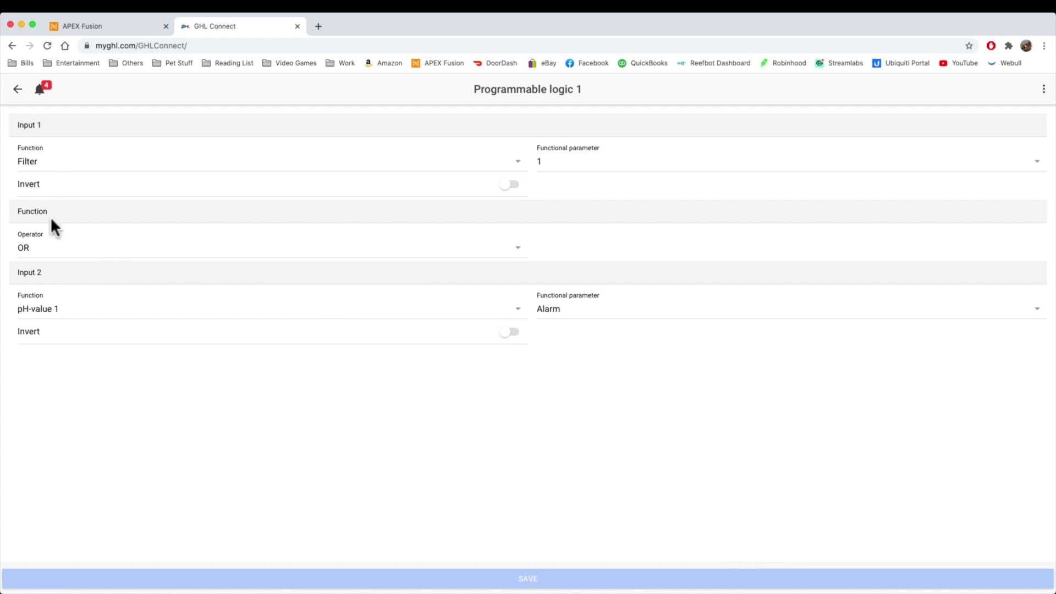
left_click(17, 91)
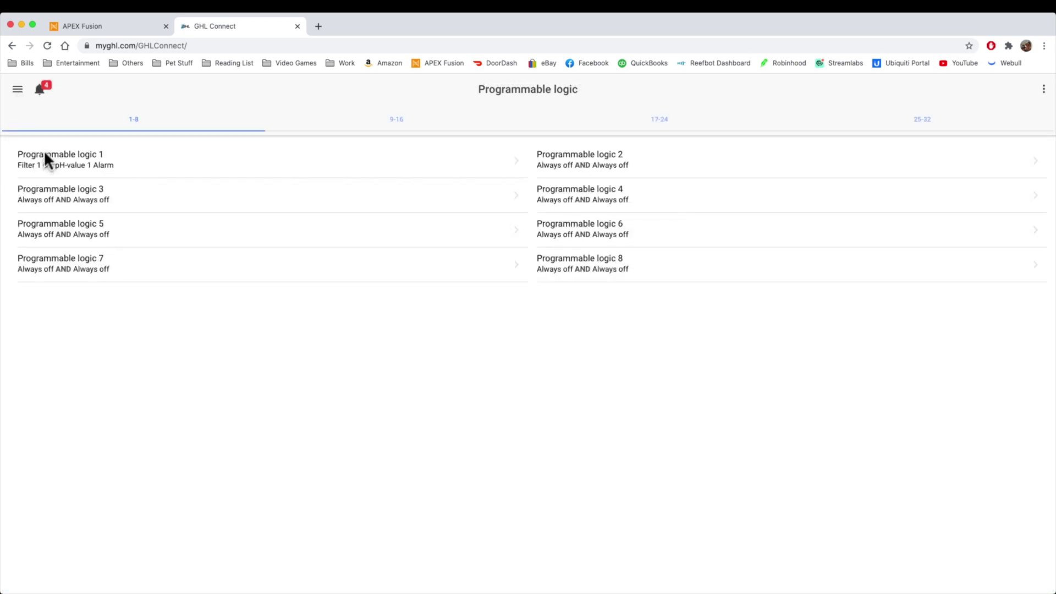
- Change the function of switch channel 4 (Skimmer) to Programmable logic 1 and save the channel
left_click(17, 91)
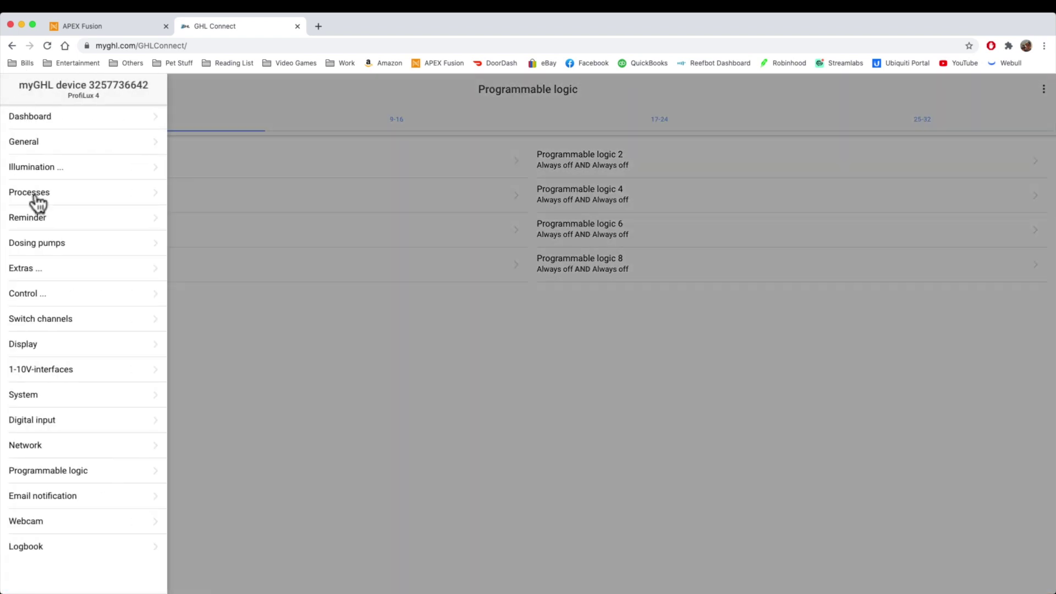
left_click(58, 317)
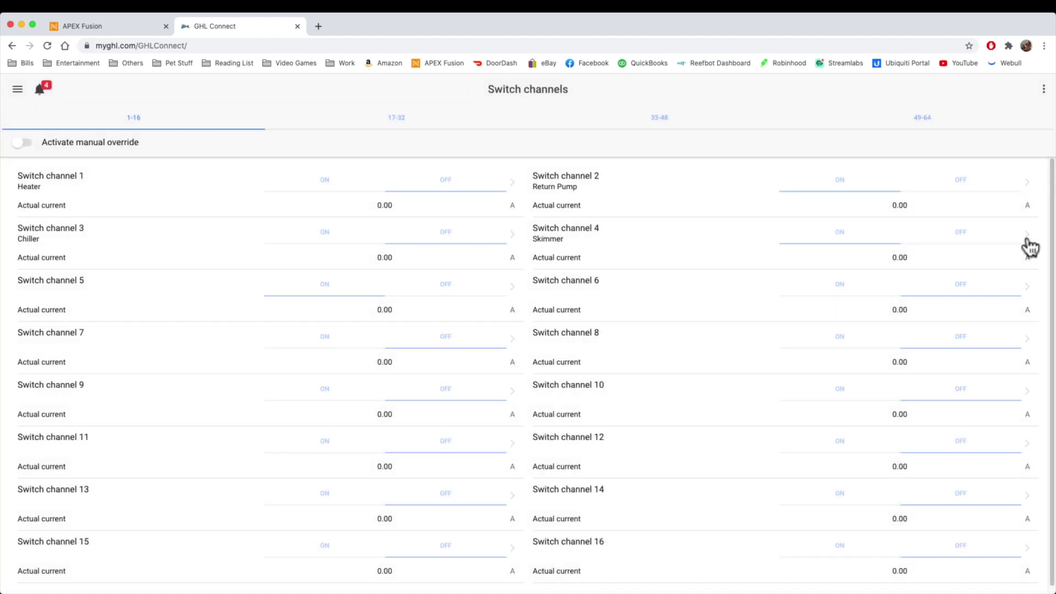
left_click(1028, 236)
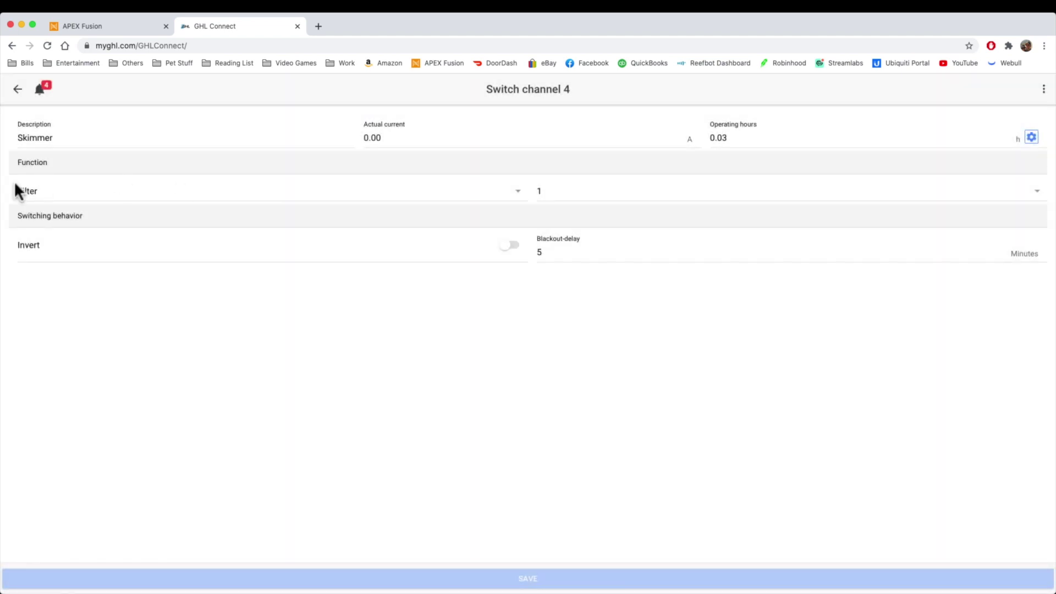
left_click(90, 196)
scroll(106, 514, "down", 5)
scroll(111, 471, "up", 5)
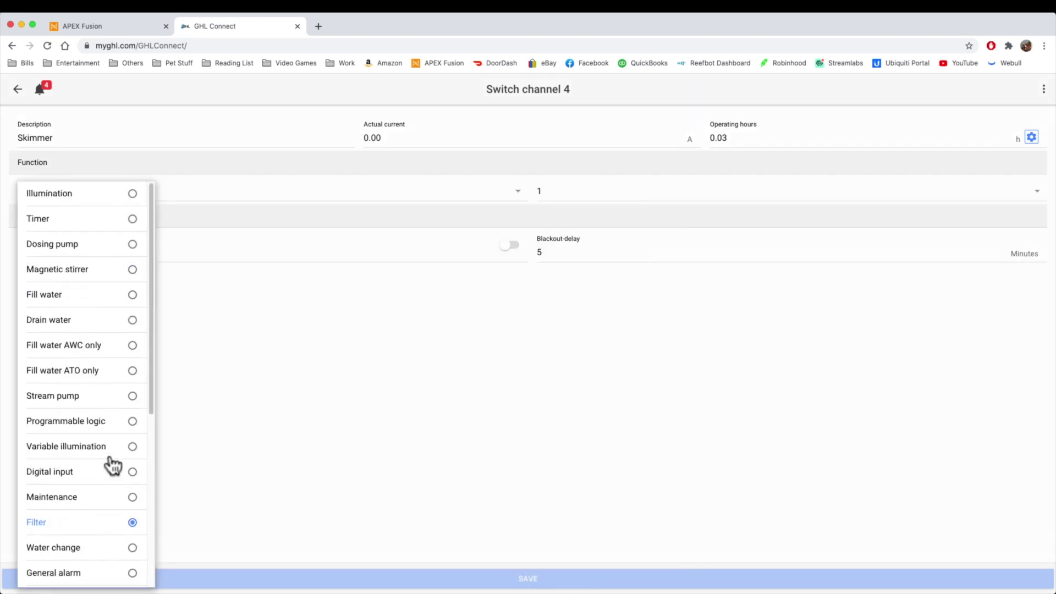
left_click(112, 423)
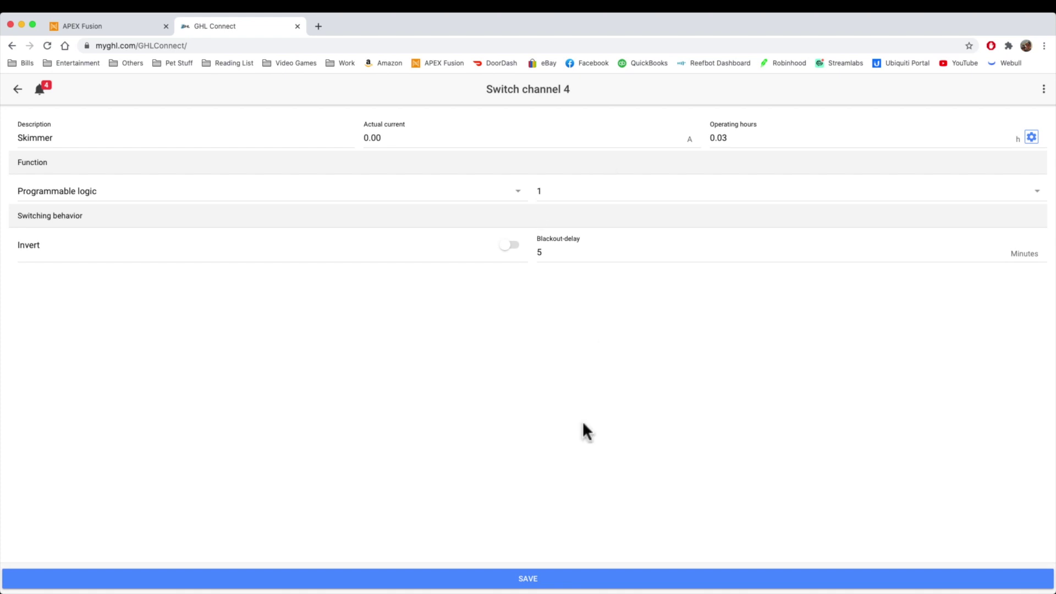
left_click(541, 578)
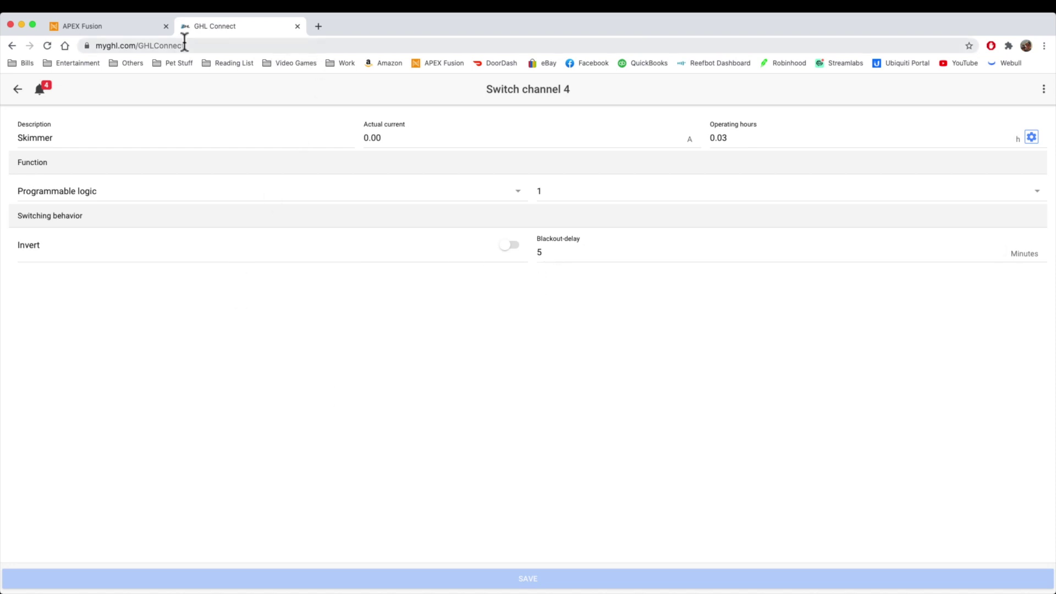
- Switch to APEX Fusion and change the control type of the Skimmer_2_5 output to Advanced
left_click(94, 25)
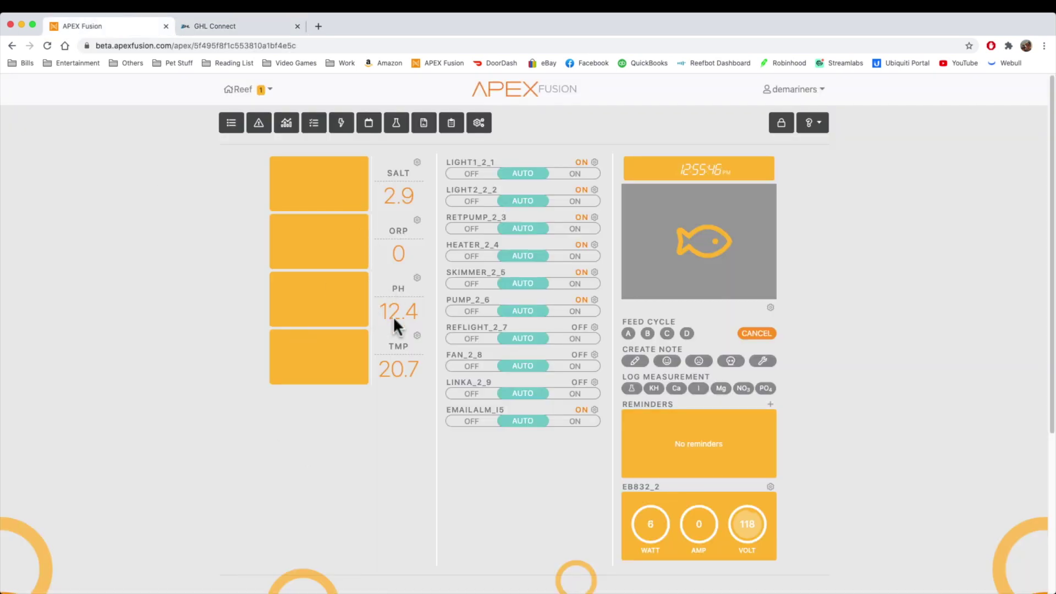
left_click(594, 273)
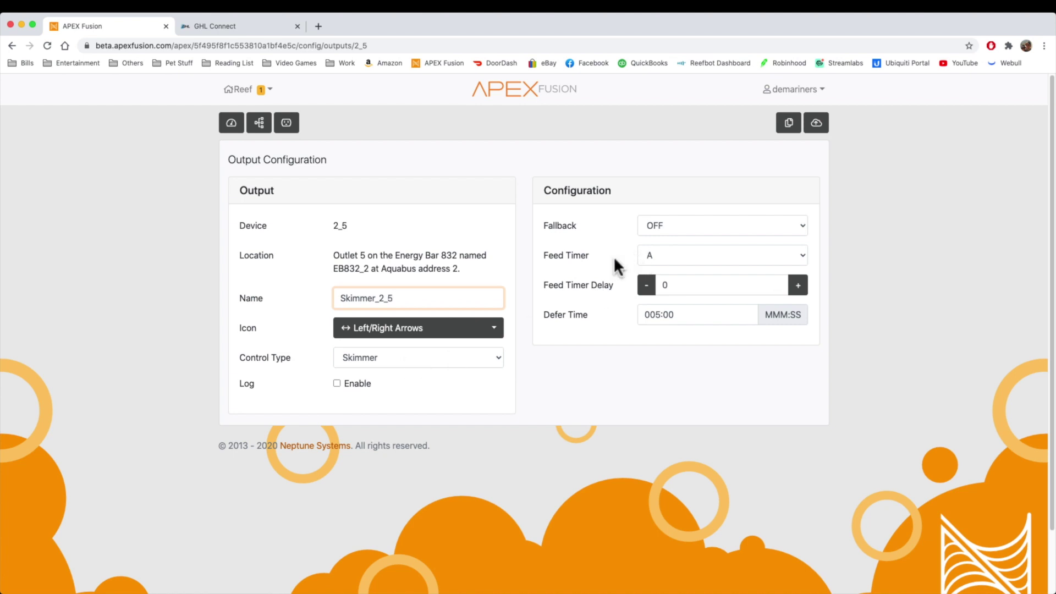
left_click(395, 362)
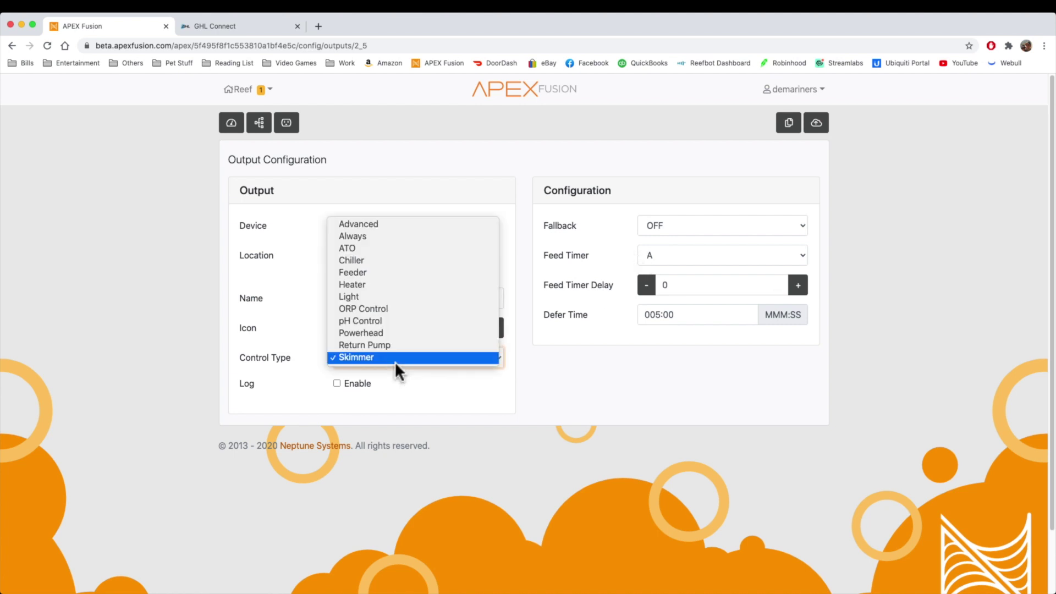
left_click(378, 225)
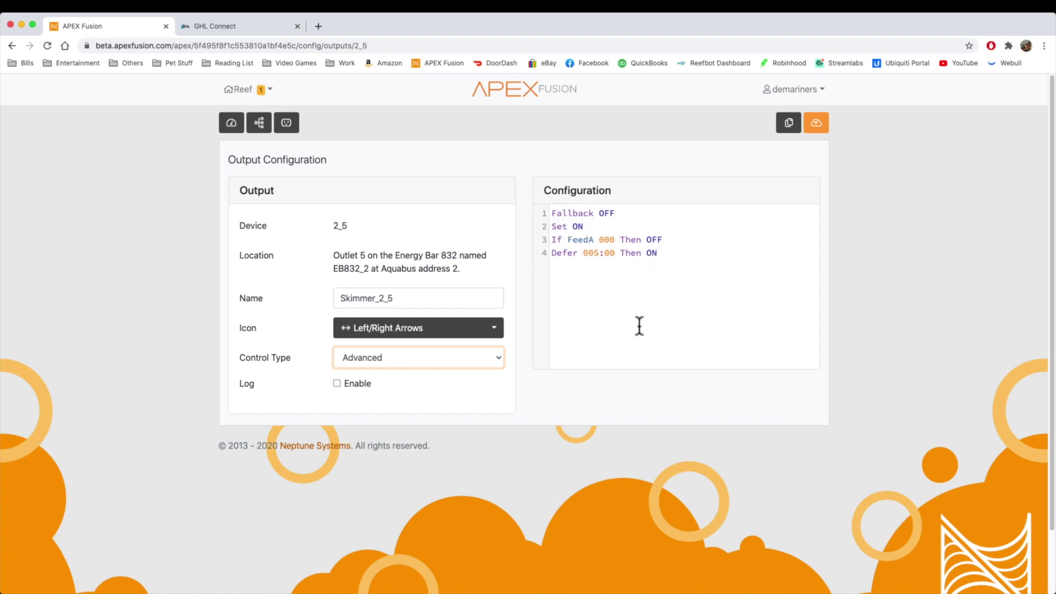
- Insert the line "if output EmailAlm_I5 = ON then OFF" below the FeedA line in the Skimmer_2_5 configuration
left_click(667, 241)
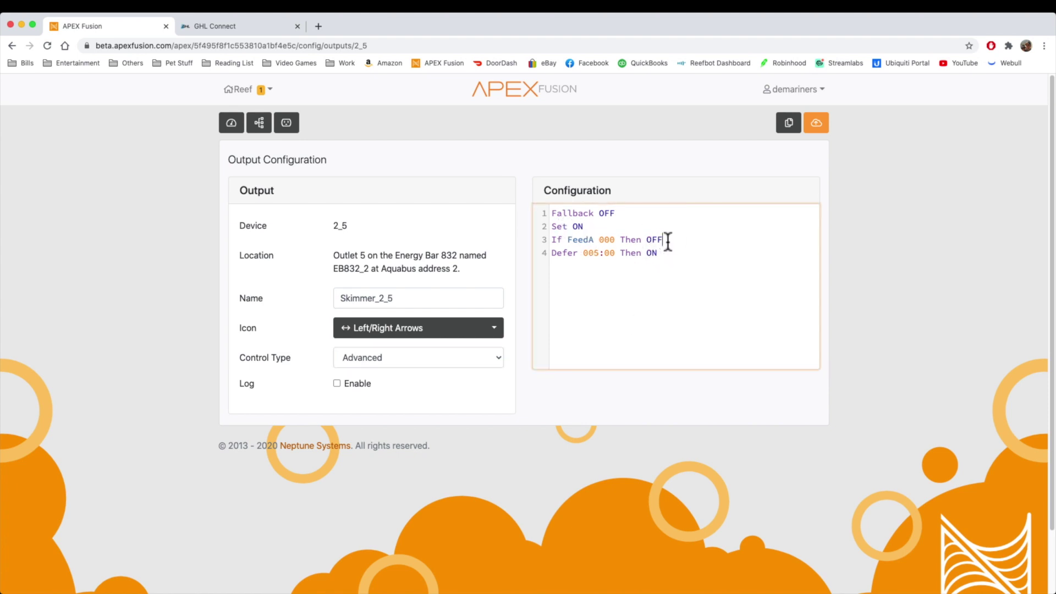
key("Return")
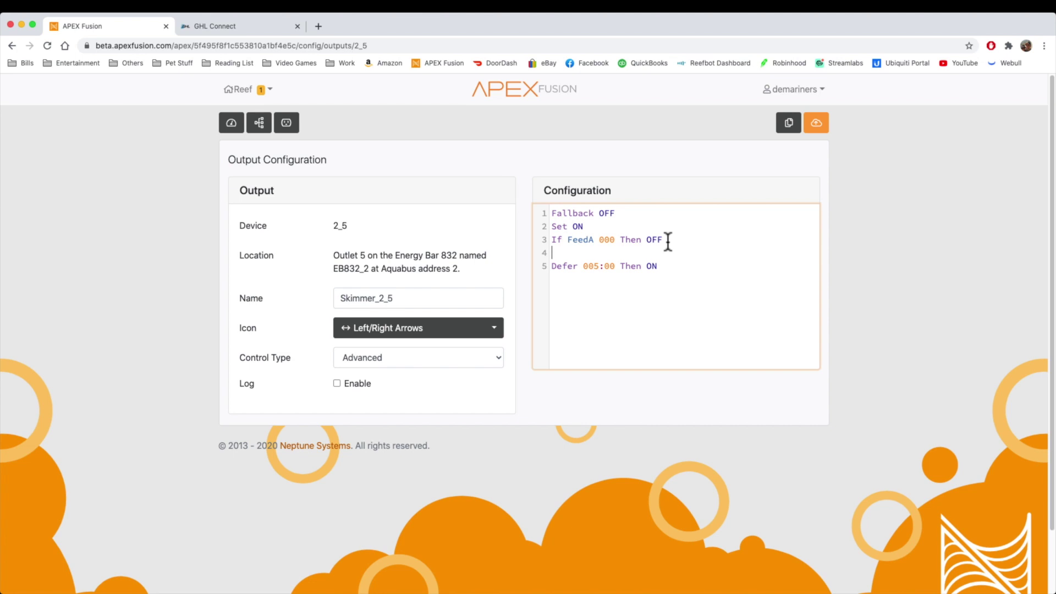
type("if output em")
key("Return")
type("= ON then OFF")
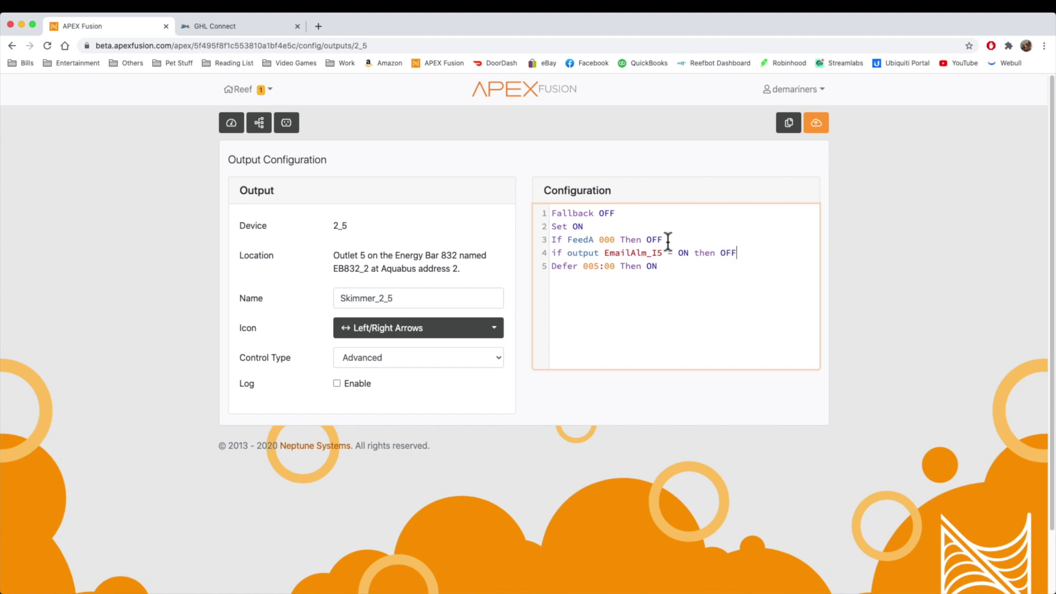
- Add the line "if ph > 9.0 then OFF" above the Defer line and return to the dashboard without saving
key("Return")
type("if ph > 9./")
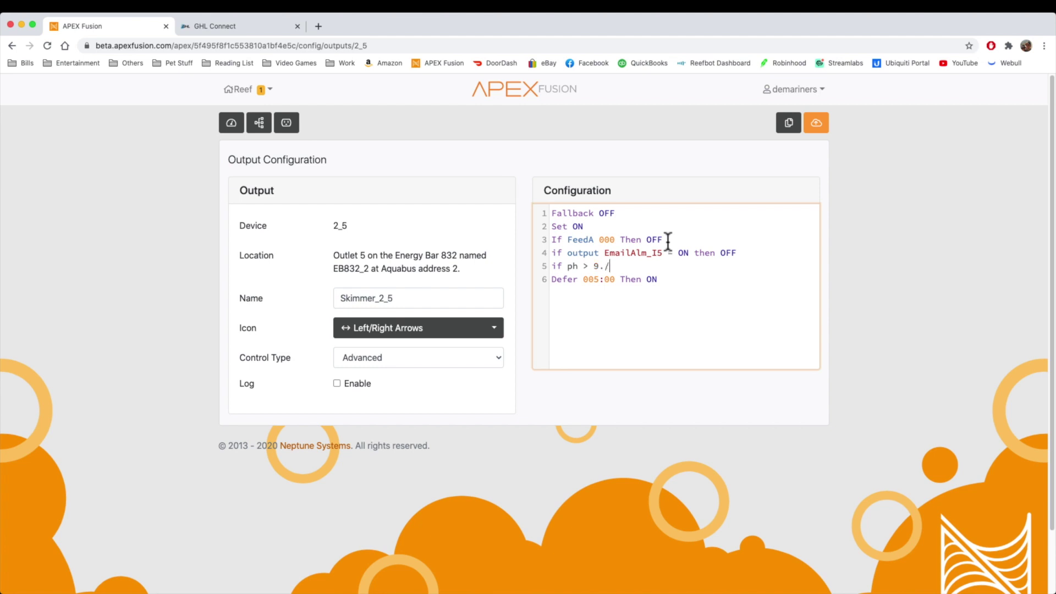
key("BackSpace")
type("0 then OFF")
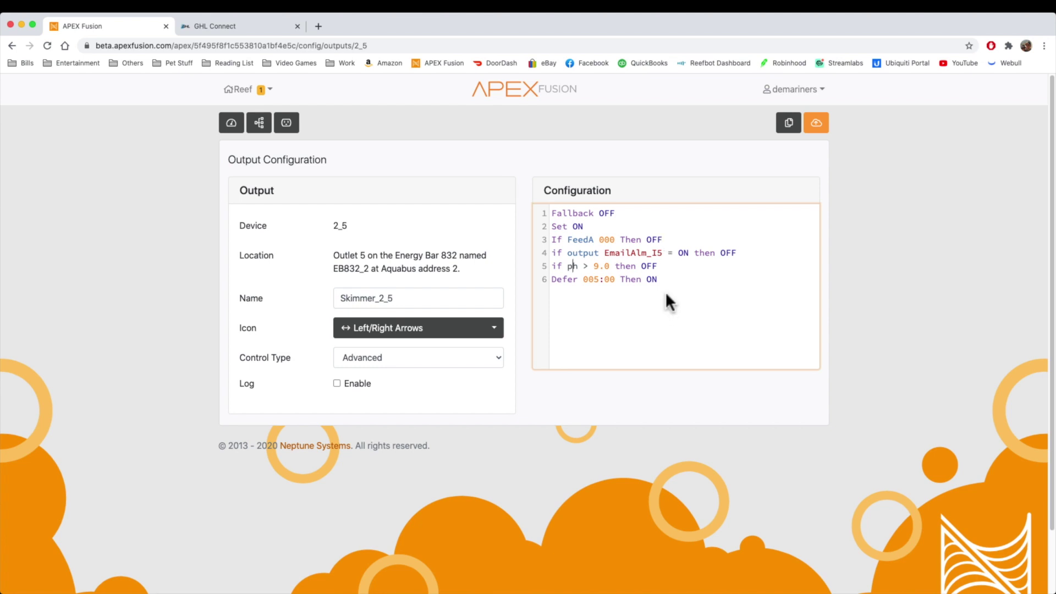
left_click(232, 123)
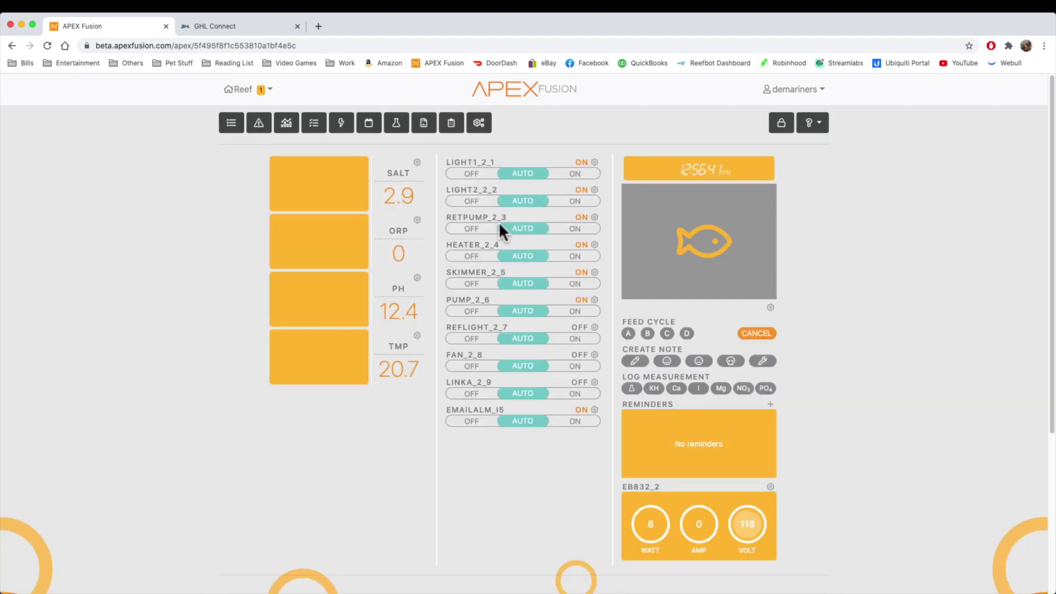
- Switch to GHL Connect and open the level control settings of Control circuit 1 (Leak Detector)
left_click(226, 22)
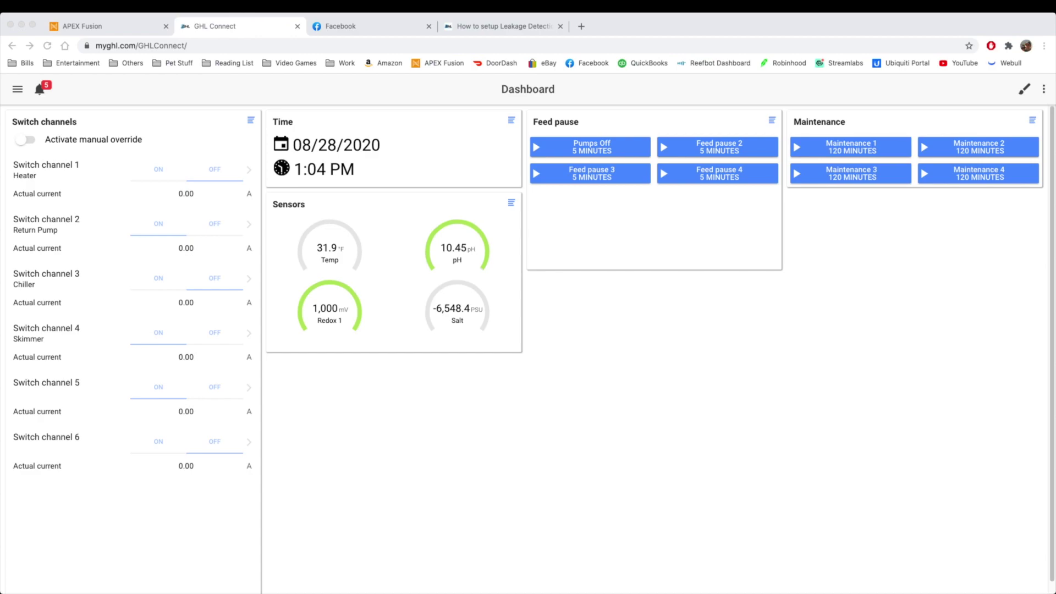
left_click(16, 93)
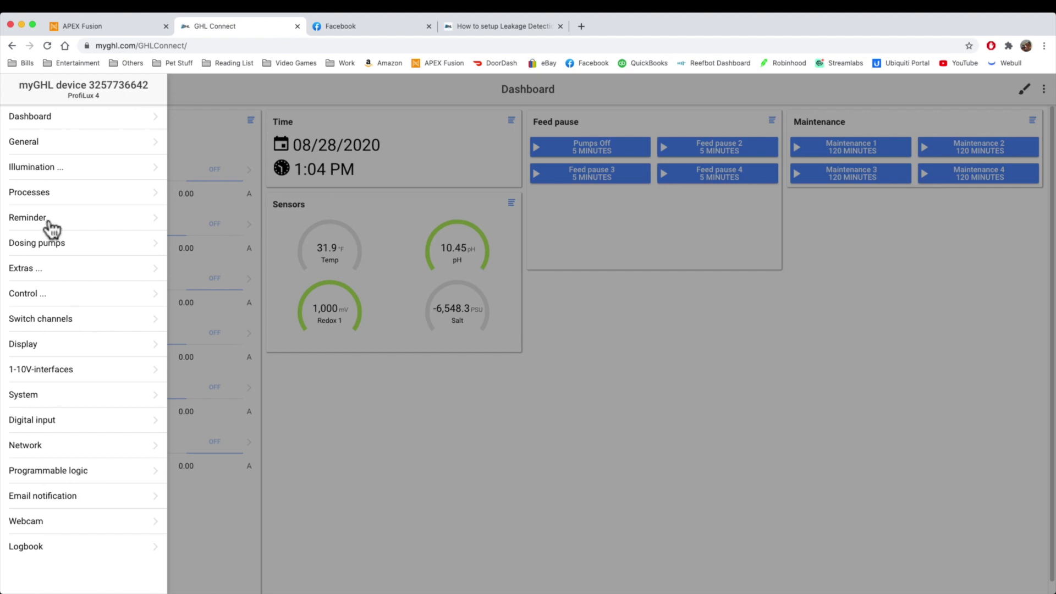
left_click(37, 292)
left_click(37, 161)
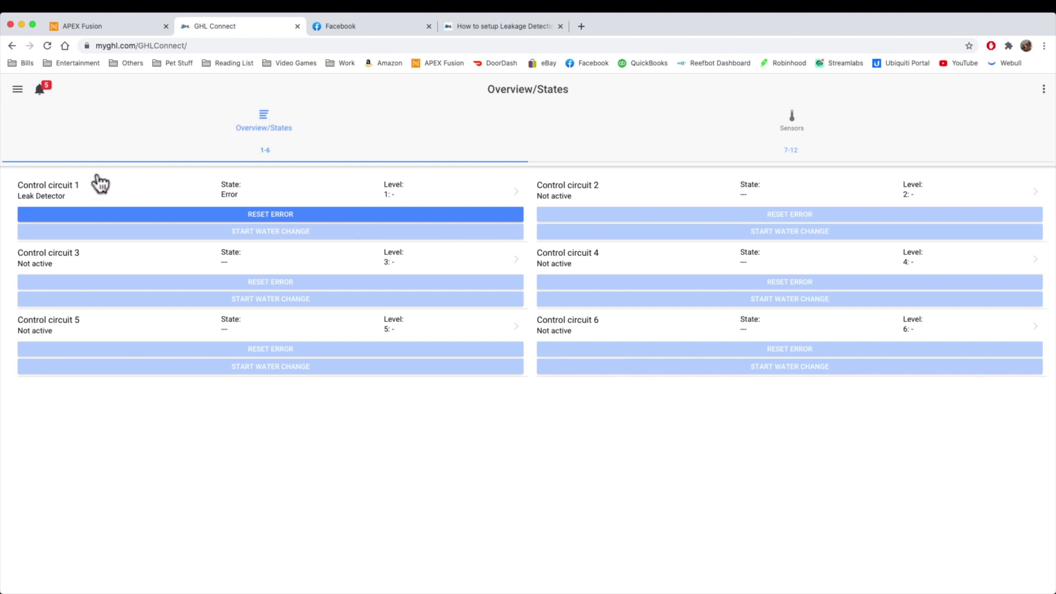
left_click(262, 189)
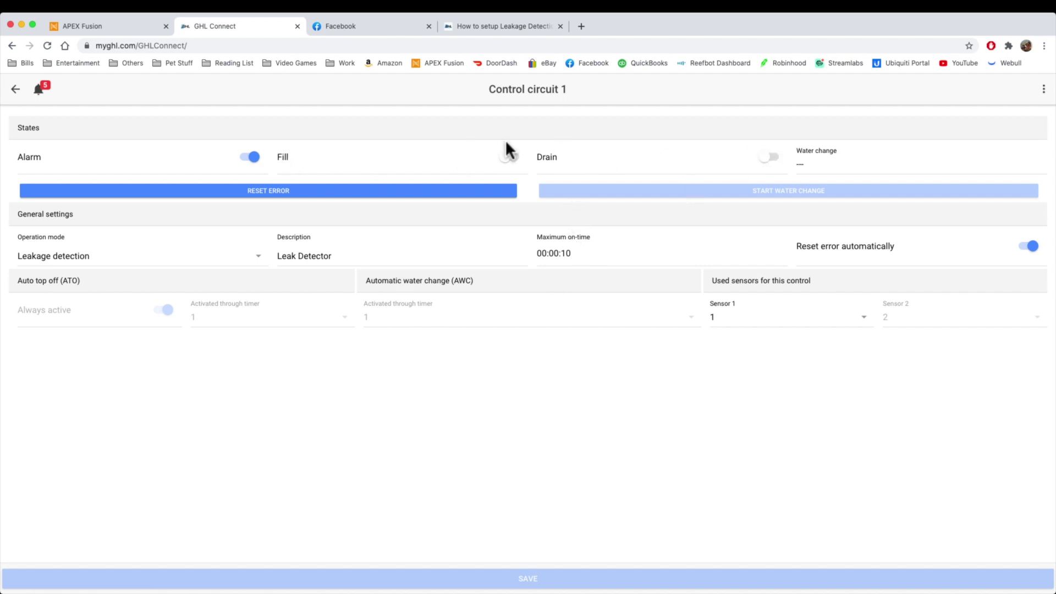
- Examine the available Sensor 1 choices for the leak detector, leave the selection unchanged, and return to the control circuit overview
left_click(769, 318)
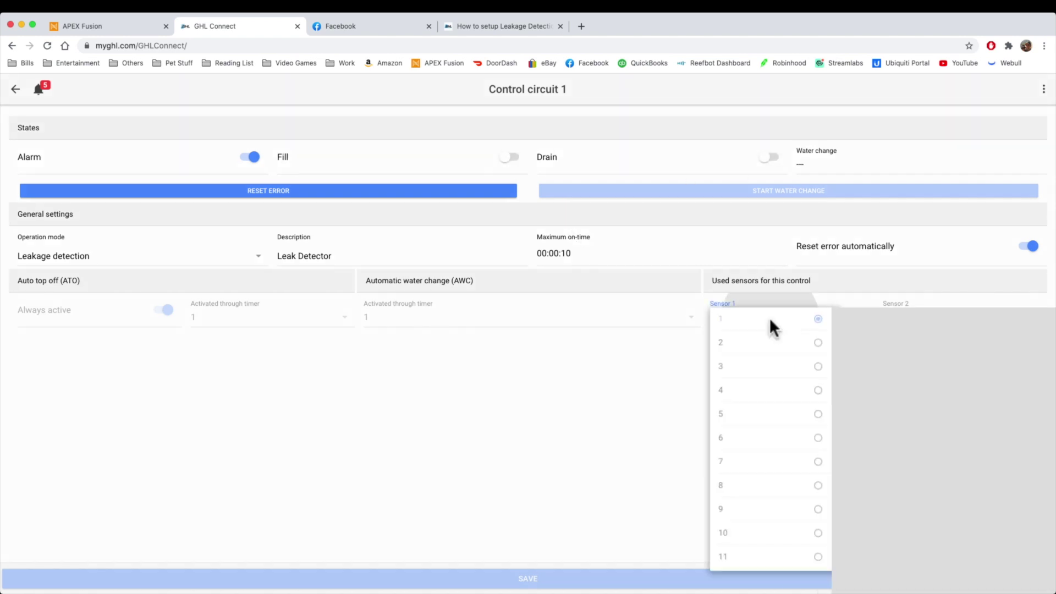
scroll(787, 468, "down", 3)
scroll(790, 486, "up", 3)
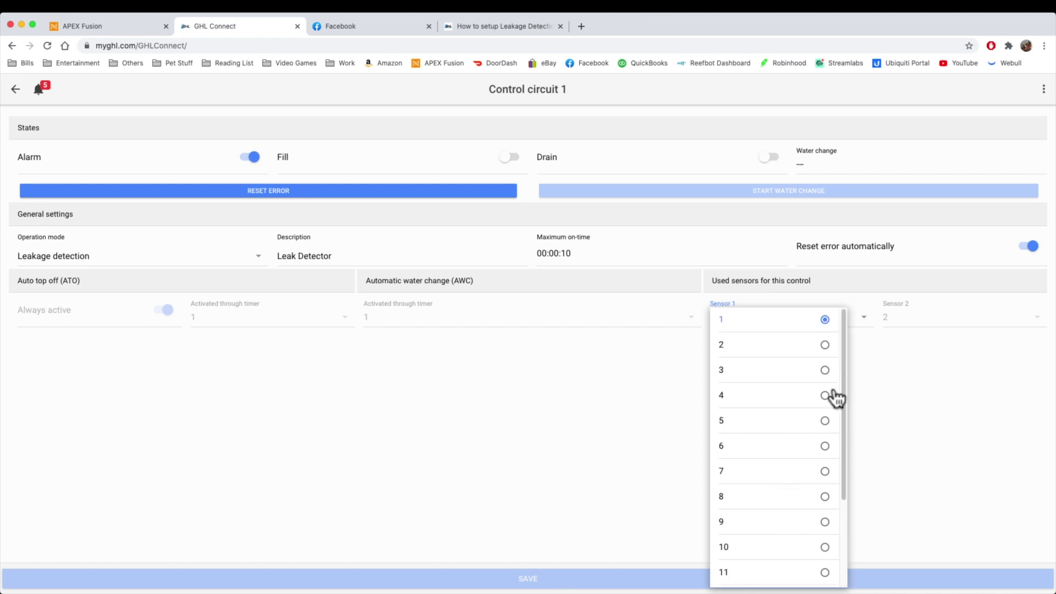
left_click(978, 379)
left_click(767, 318)
scroll(751, 532, "down", 3)
scroll(754, 538, "up", 3)
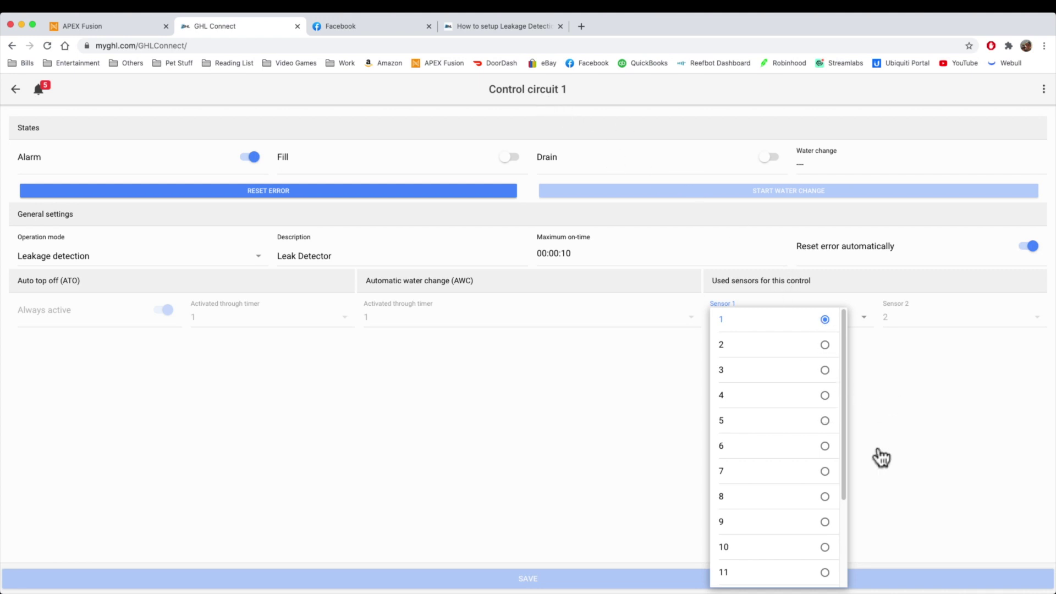
left_click(768, 313)
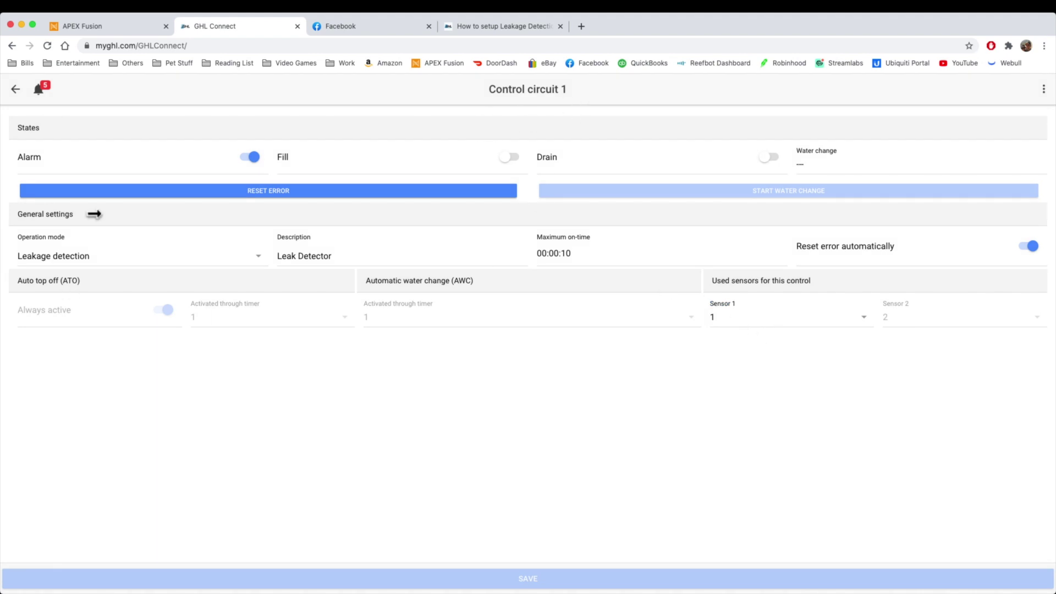
left_click(16, 92)
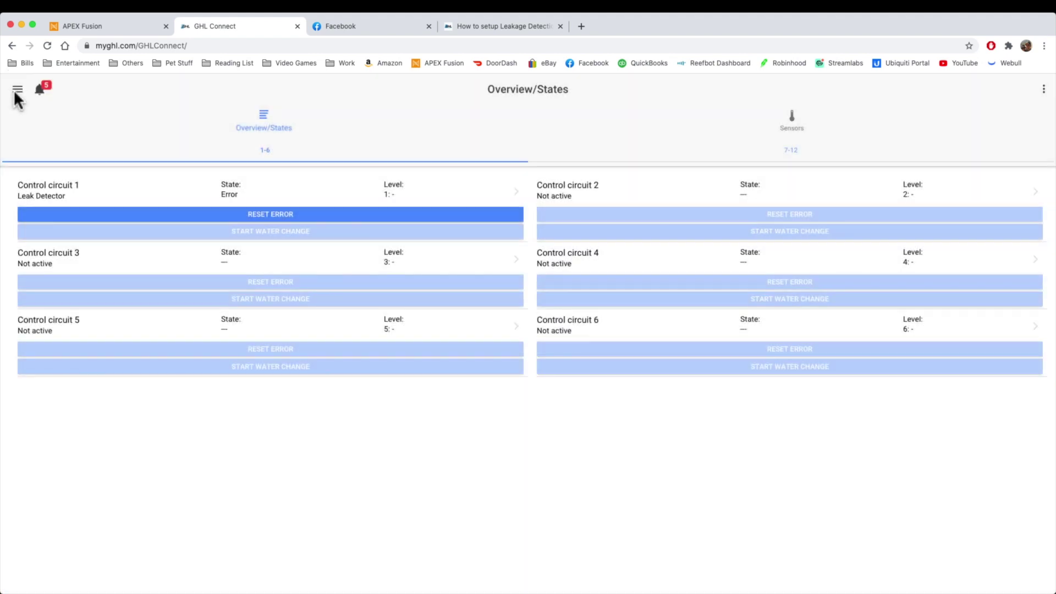
- Review the function settings of switch channels 2 (Return Pump) and 4 (Skimmer) without changing them
left_click(16, 91)
left_click(18, 115)
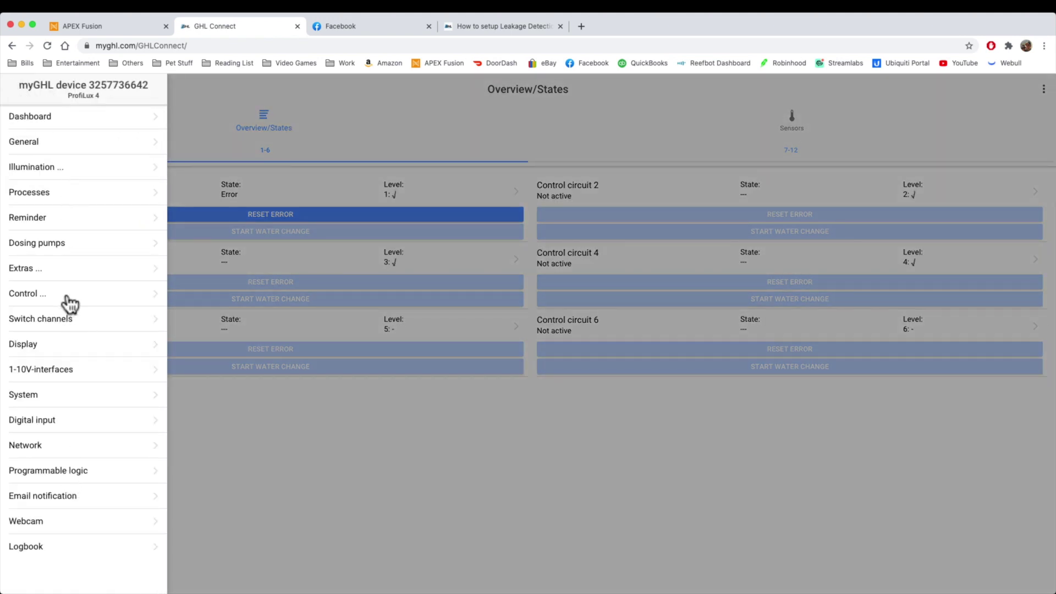
left_click(63, 321)
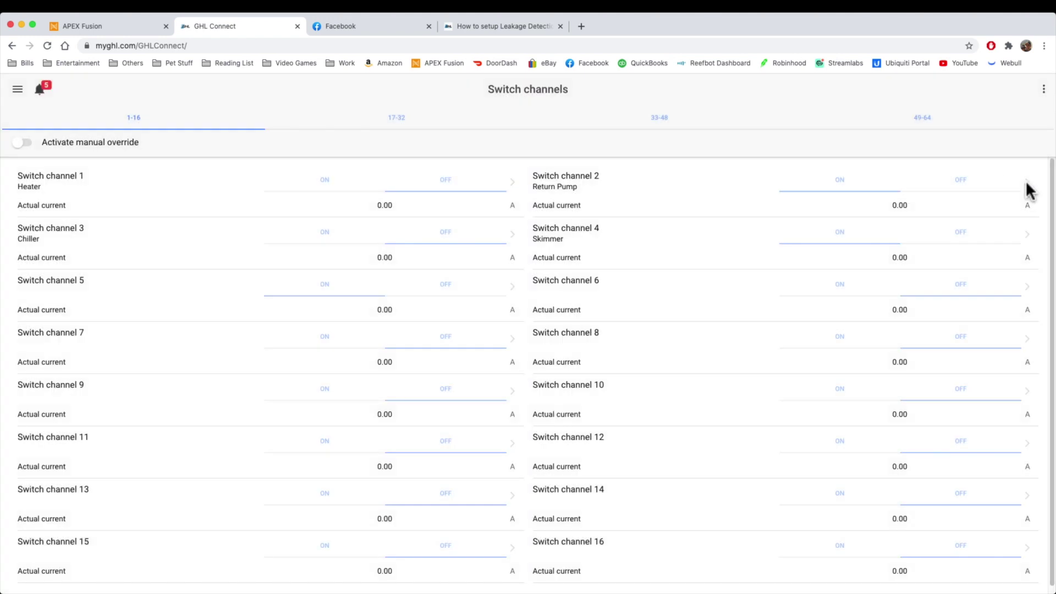
left_click(1027, 189)
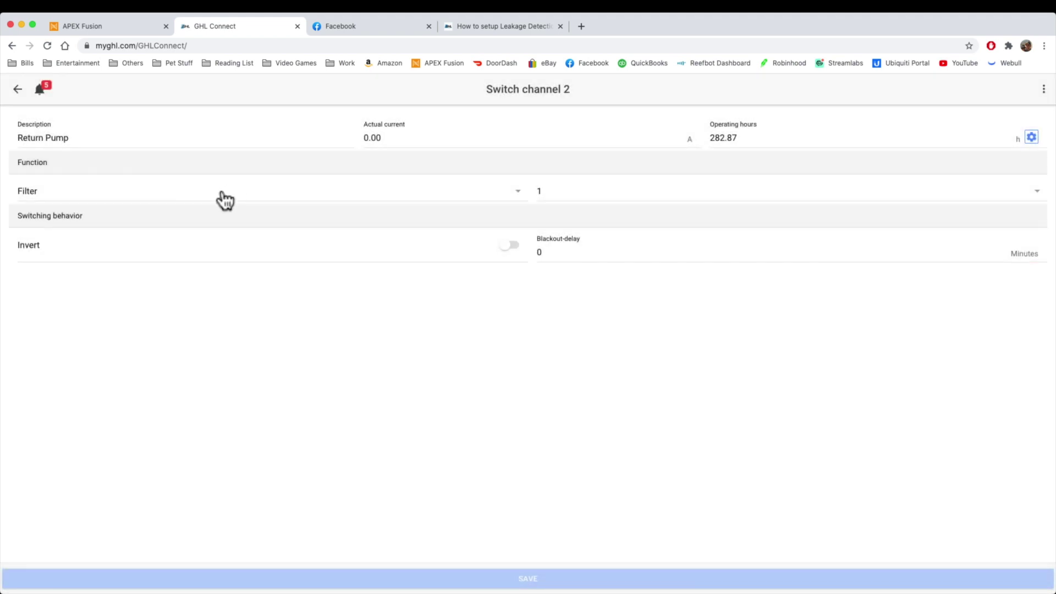
left_click(224, 193)
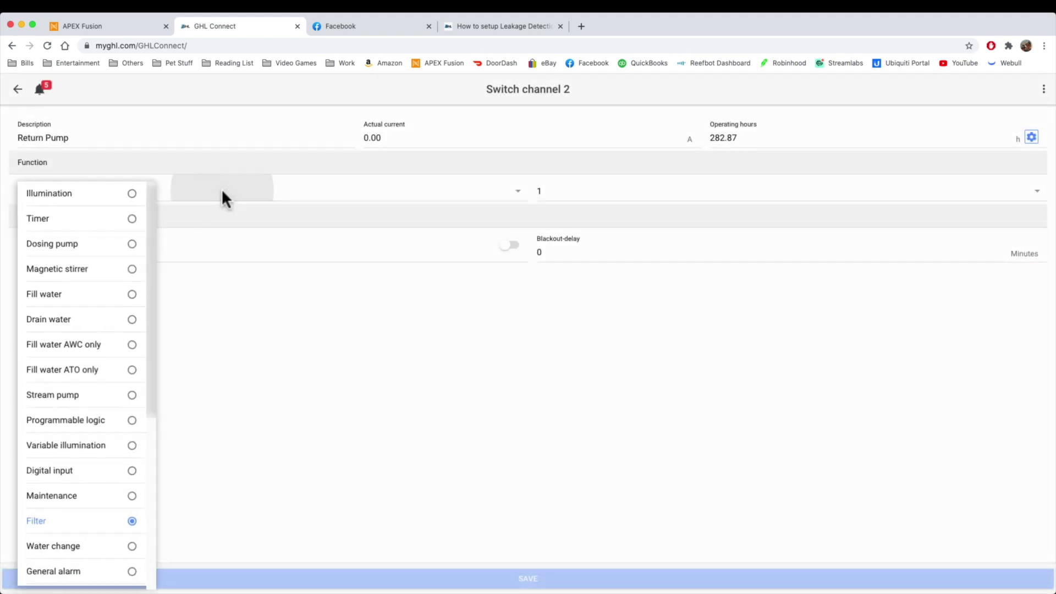
left_click(17, 92)
left_click(17, 92)
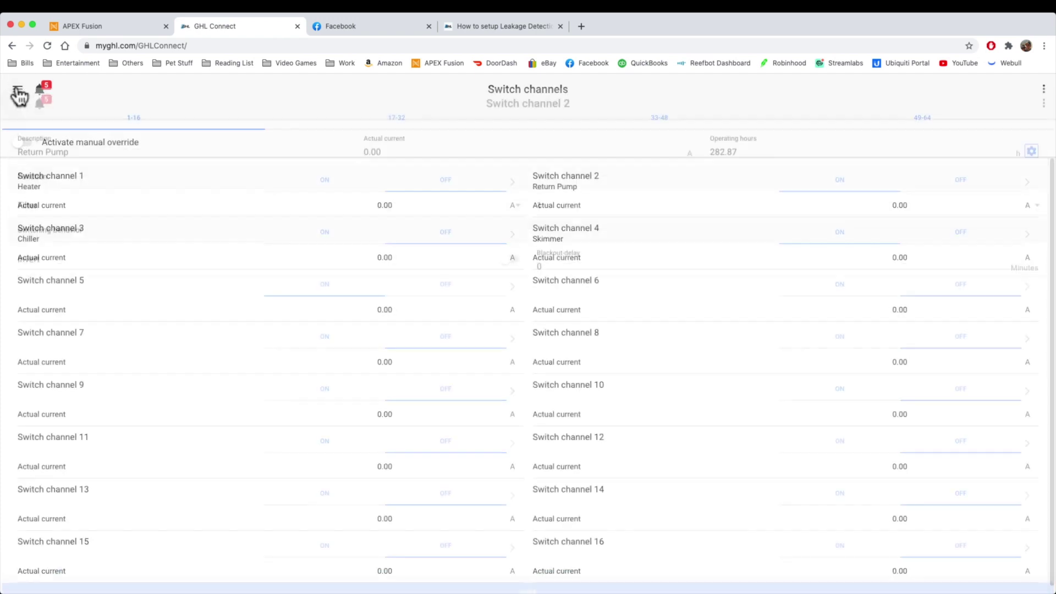
left_click(1024, 235)
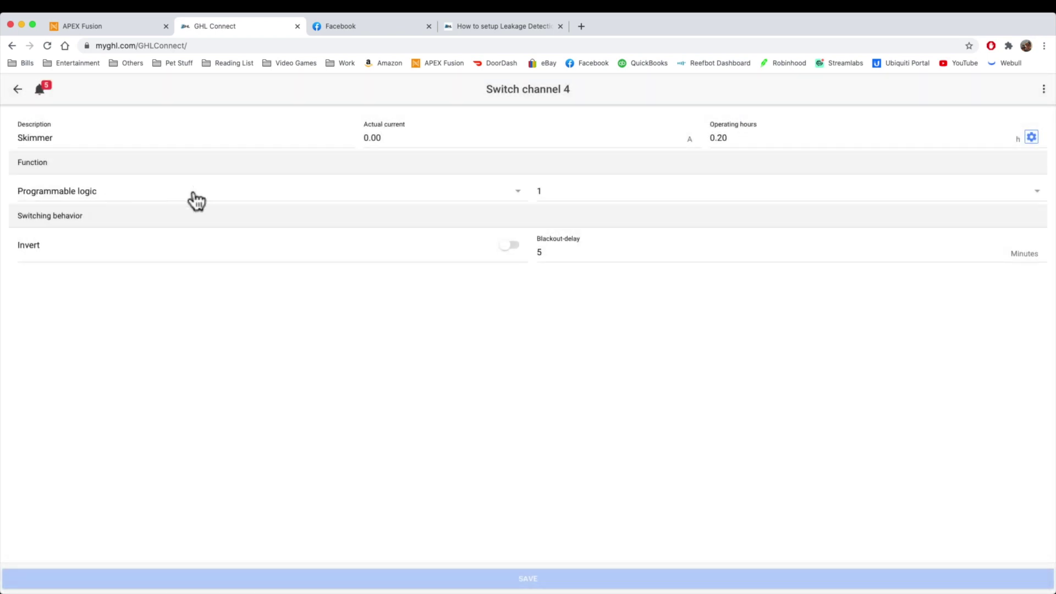
left_click(18, 90)
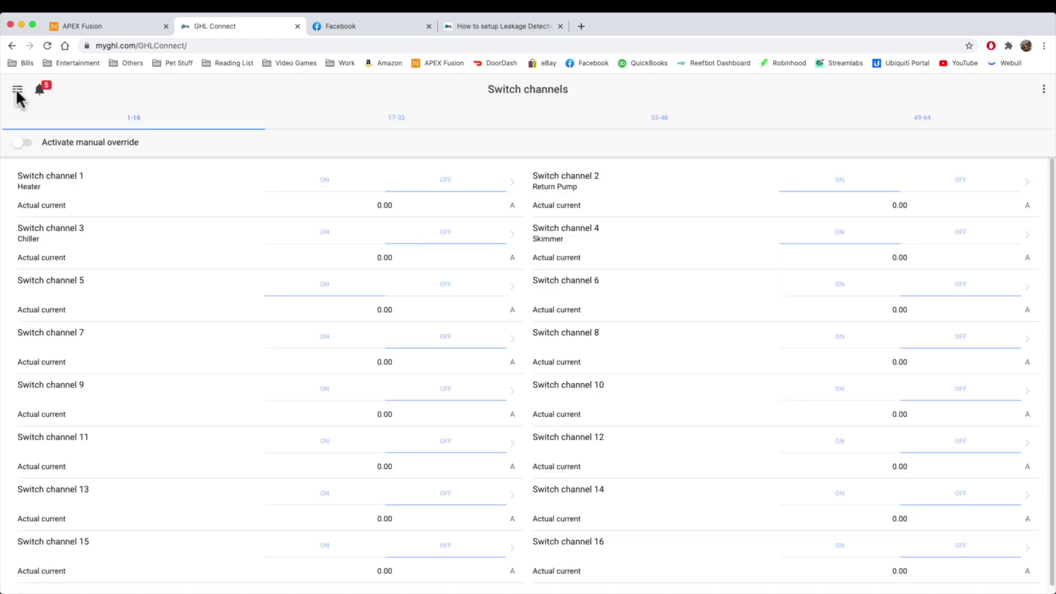
- Open Programmable logic 2 and set the Input 1 function to Programmable logic with parameter 1
left_click(18, 90)
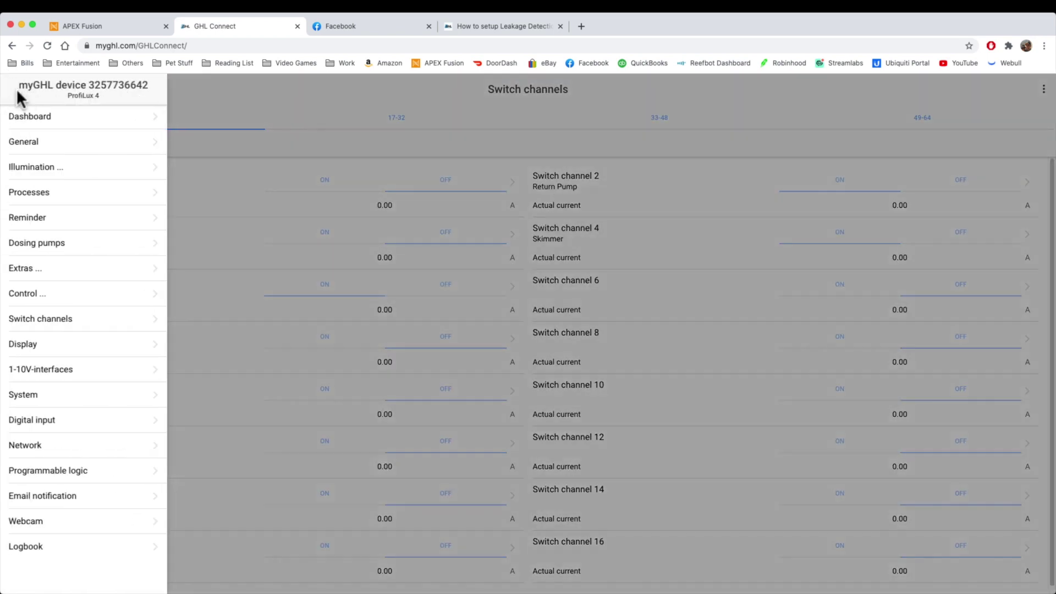
left_click(67, 473)
left_click(601, 167)
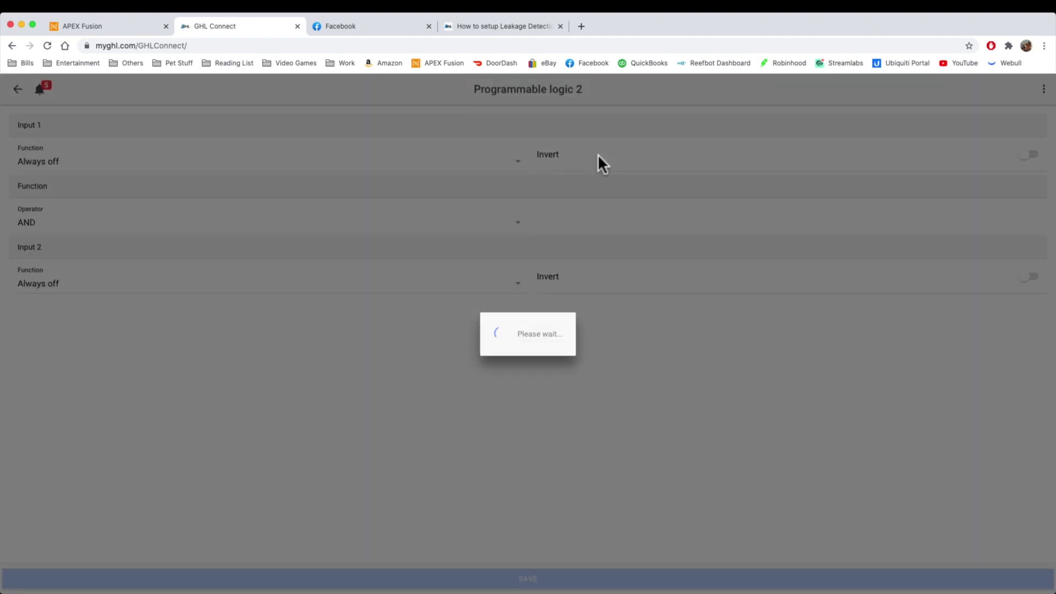
left_click(110, 162)
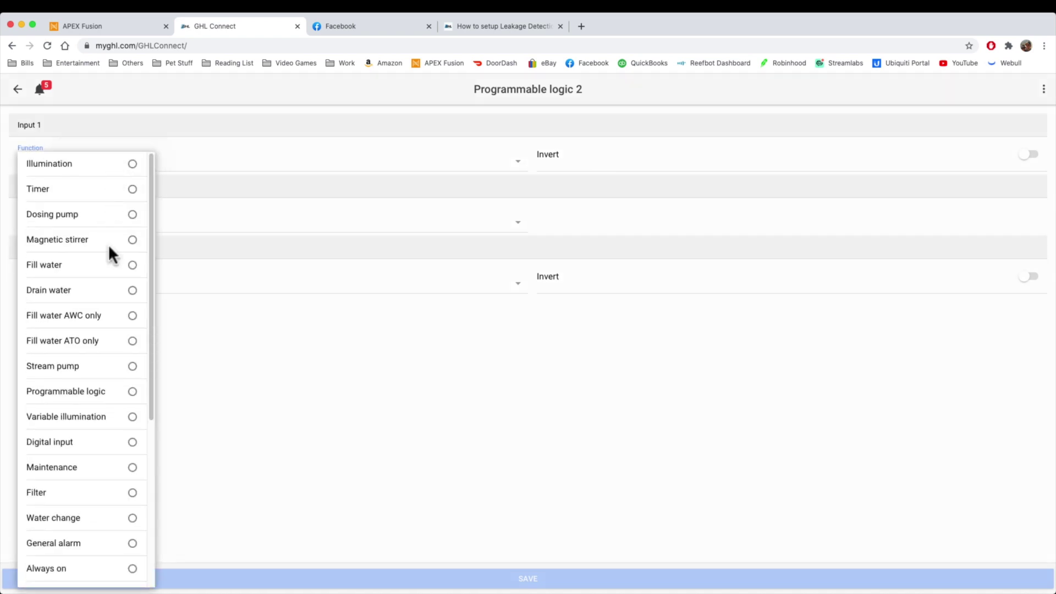
left_click(129, 399)
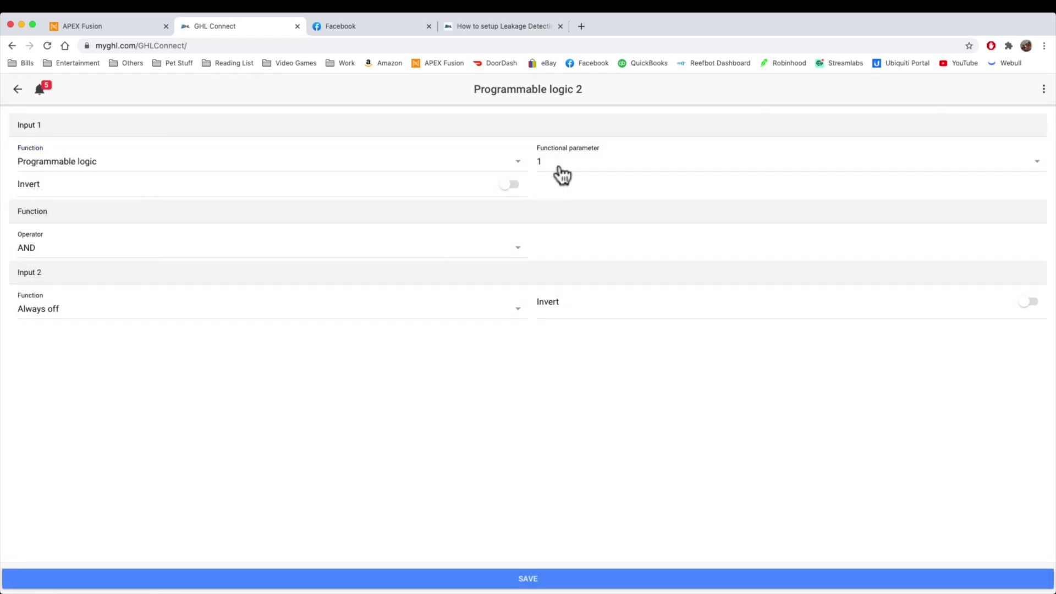
- Set the Programmable logic 2 operator to OR and Input 2 to Fill water with parameter 1, and save
left_click(64, 259)
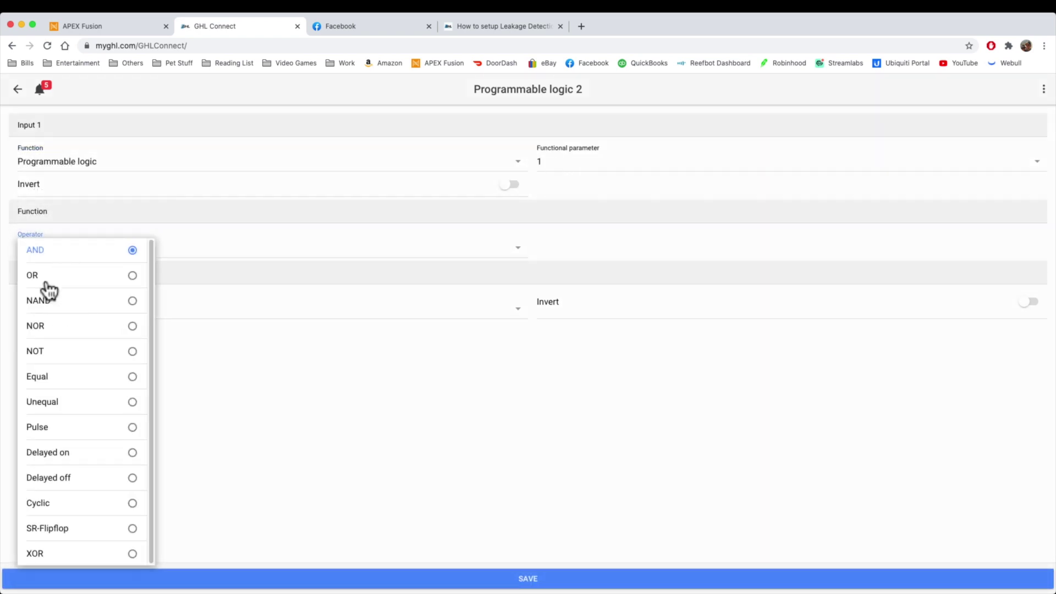
left_click(46, 278)
left_click(162, 308)
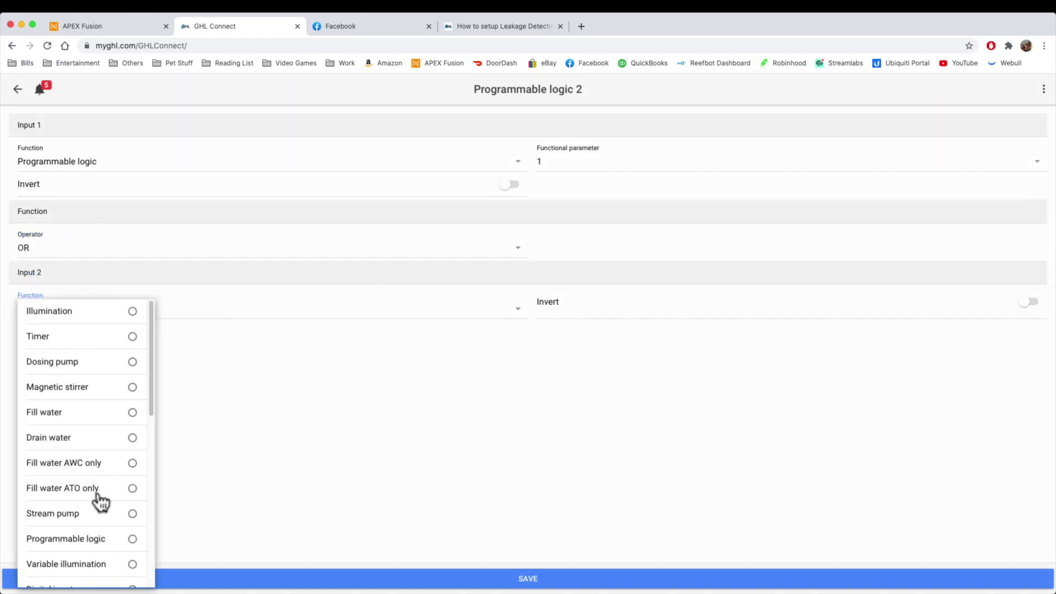
left_click(98, 418)
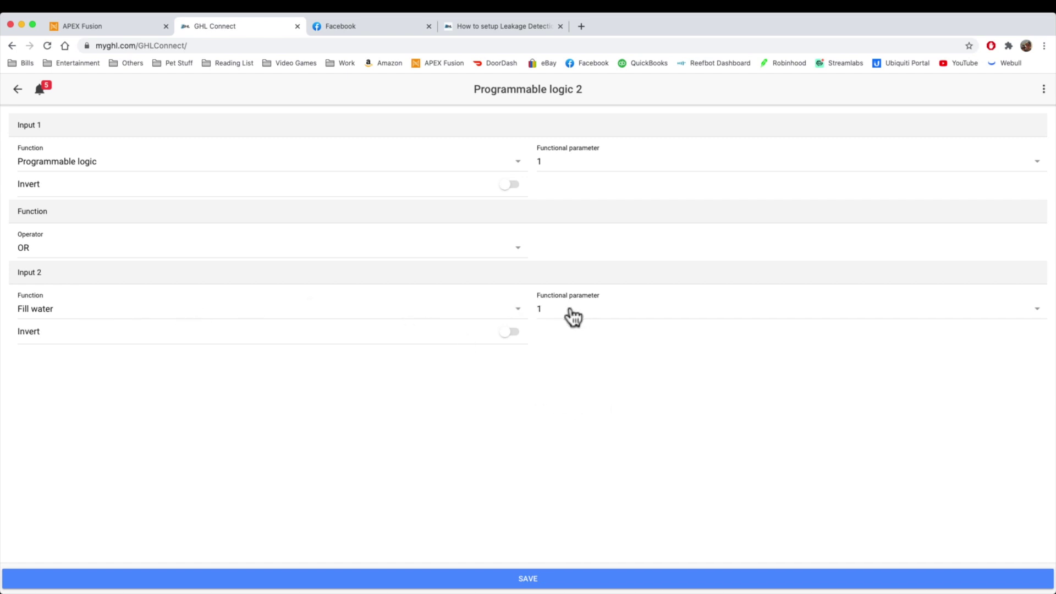
left_click(503, 578)
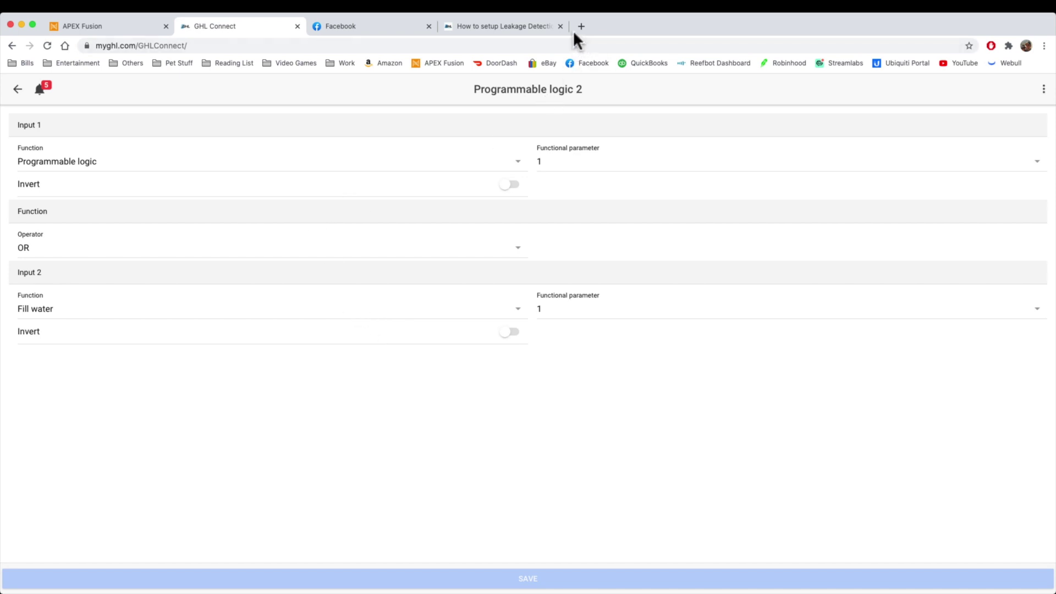
- Close the Facebook and leakage detection browser tabs and switch to the APEX Fusion dashboard
left_click(429, 26)
left_click(429, 26)
left_click(104, 26)
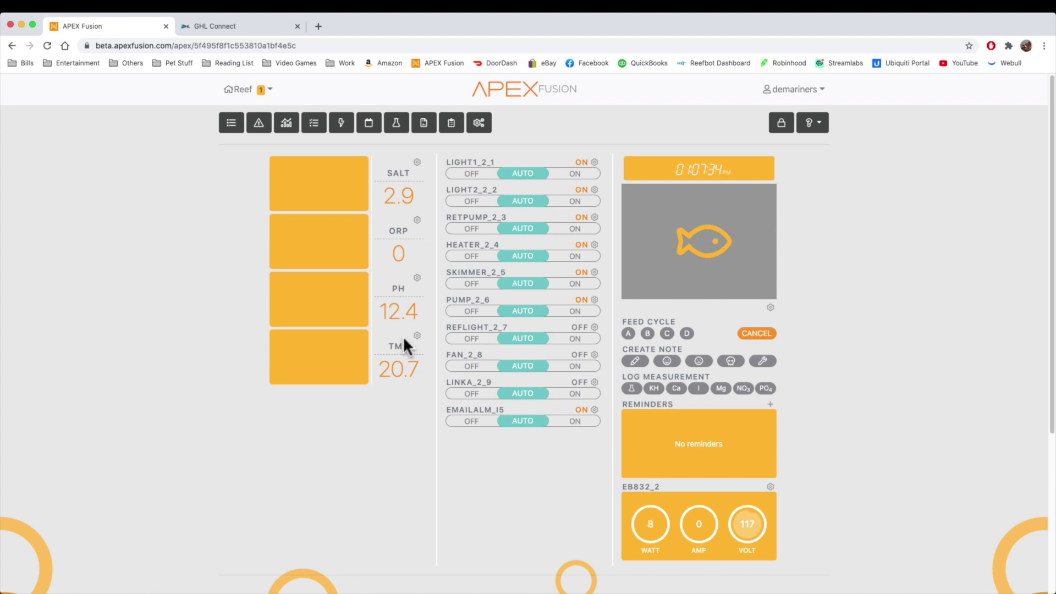
- Open the Skimmer_2_5 output configuration and set its control type to Advanced
left_click(593, 272)
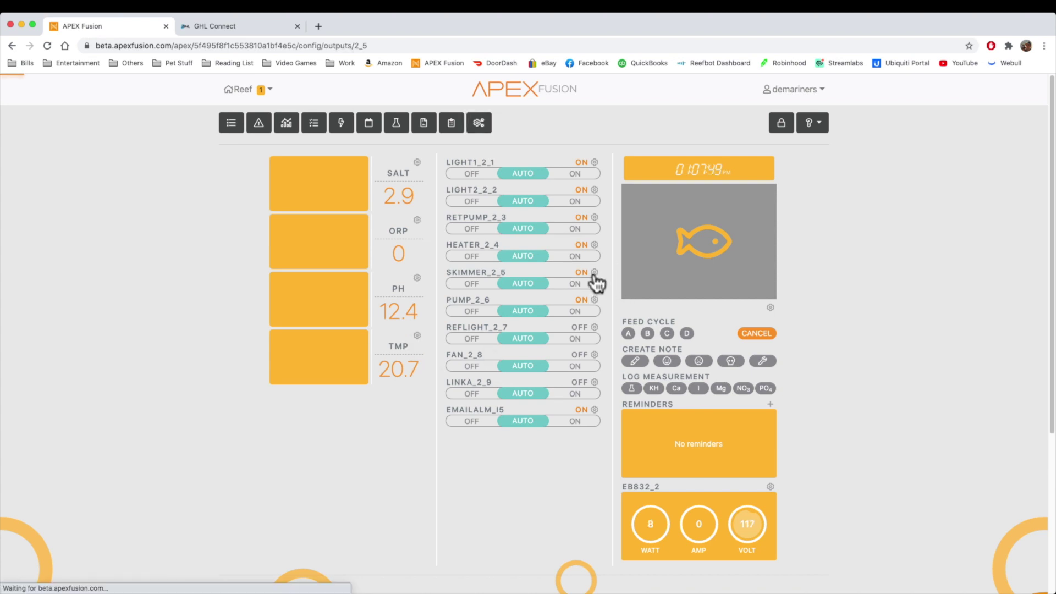
left_click(387, 361)
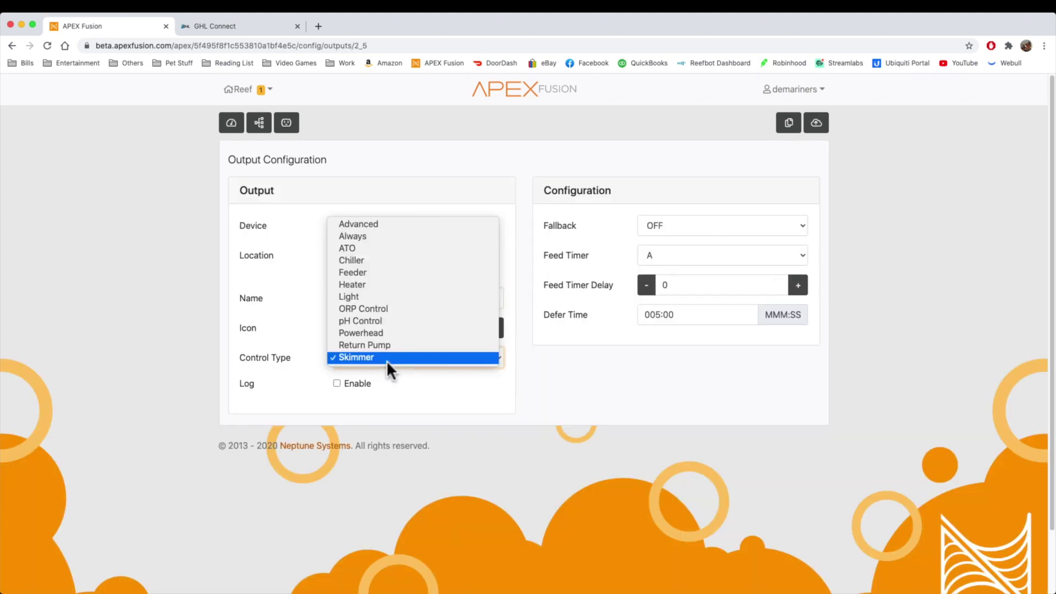
left_click(377, 226)
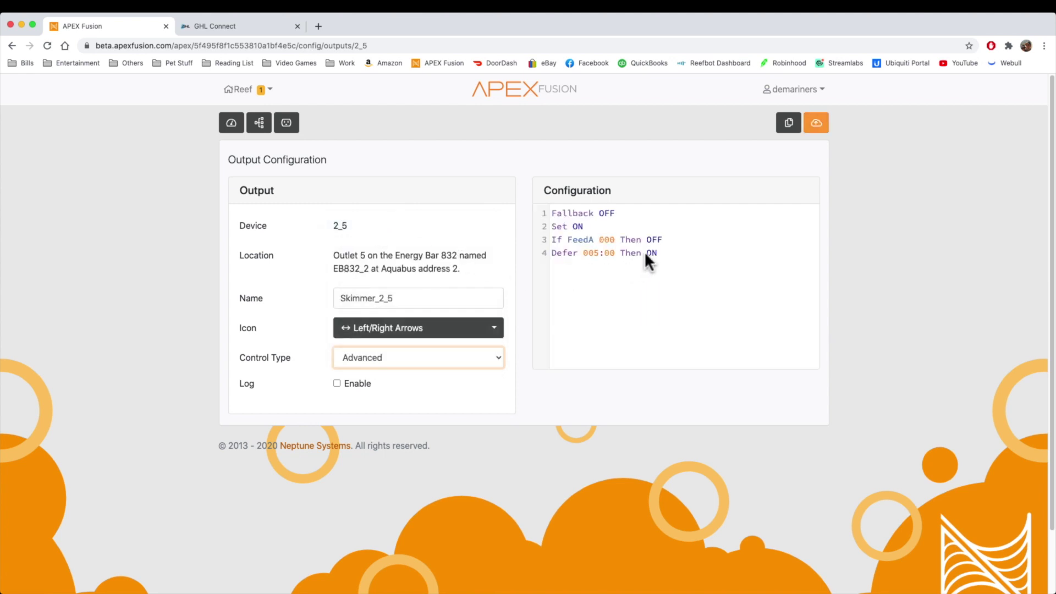
- Insert the line "If Ph > 9.0 then OFF" after the FeedA line in the Skimmer_2_5 configuration
left_click(665, 240)
key("Return")
type("If Ph")
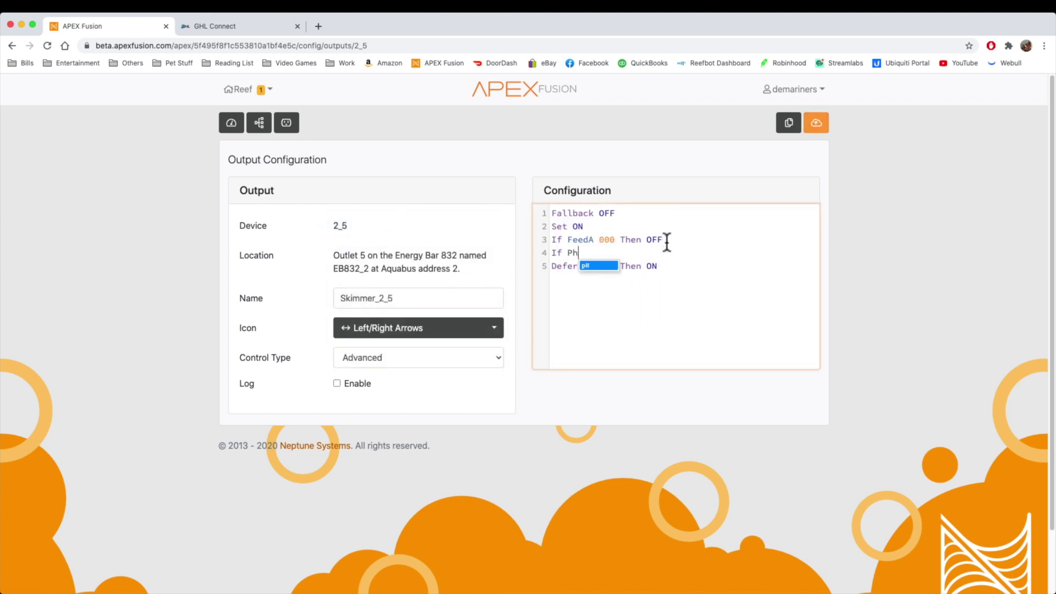
type(" > 9/0")
key("BackSpace")
key("BackSpace")
type(".0 then OFF")
- Add the line "If LEAK CLOSED then OFF" below the pH condition in the Skimmer_2_5 configuration
key("Return")
type("If")
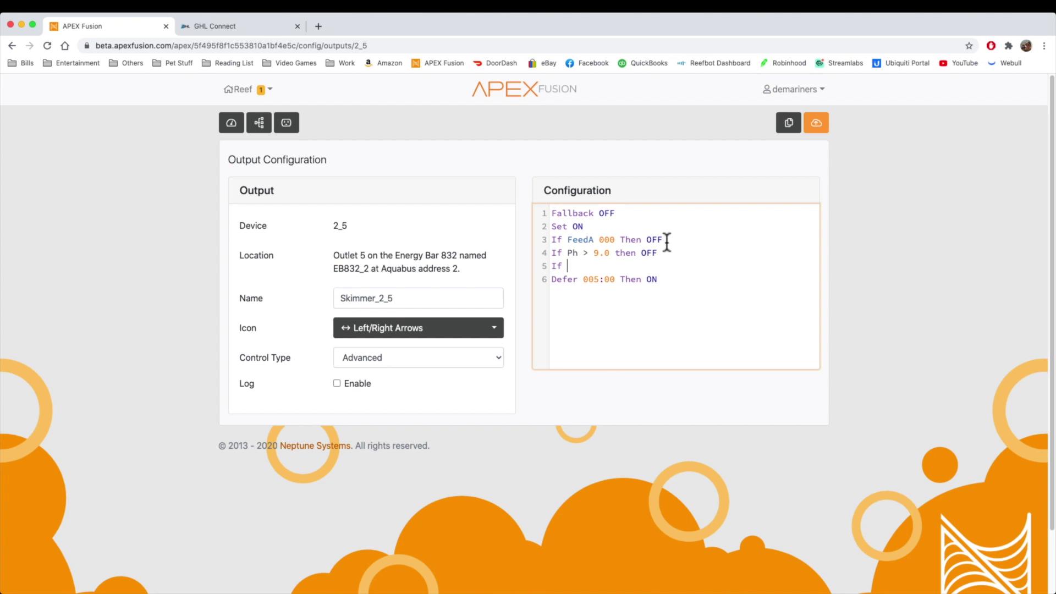
type(" LEAK CLOSED then OFF")
- Switch to GHL Connect, return to the programmable logic overview and open Programmable logic 3
left_click(227, 33)
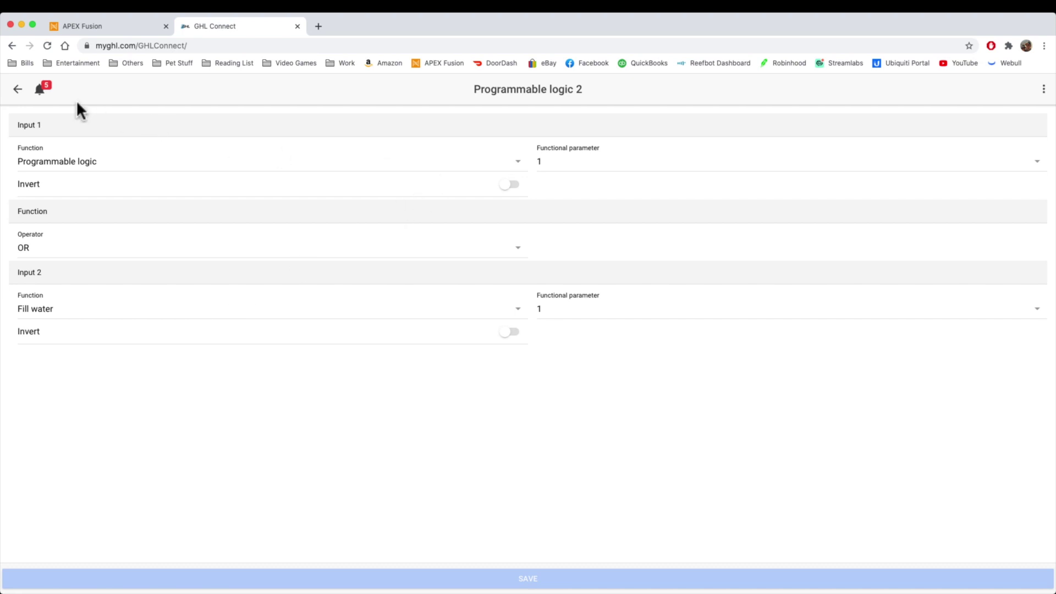
left_click(18, 89)
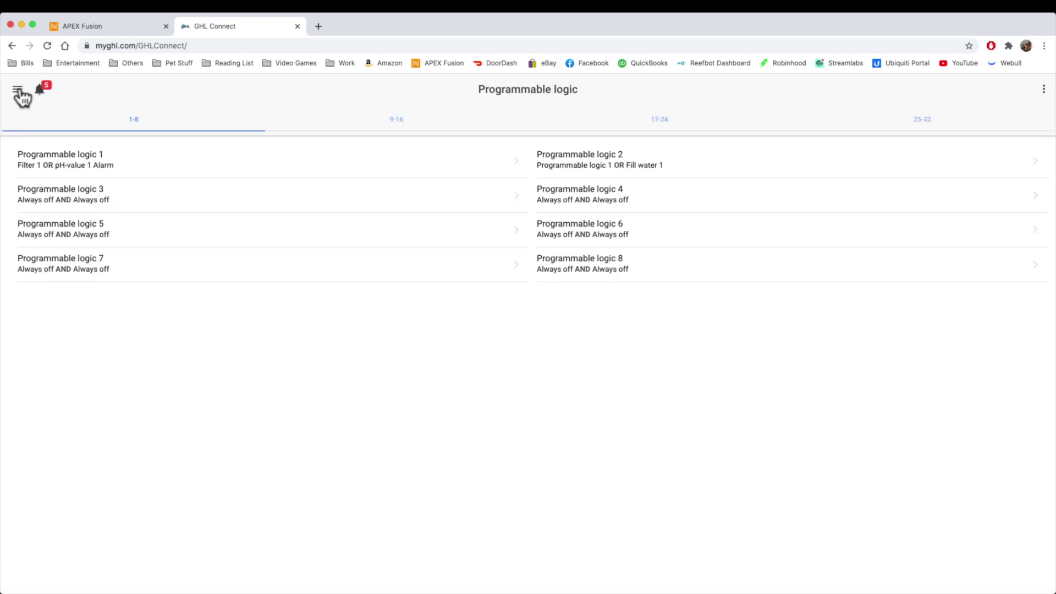
left_click(19, 92)
left_click(538, 496)
left_click(115, 200)
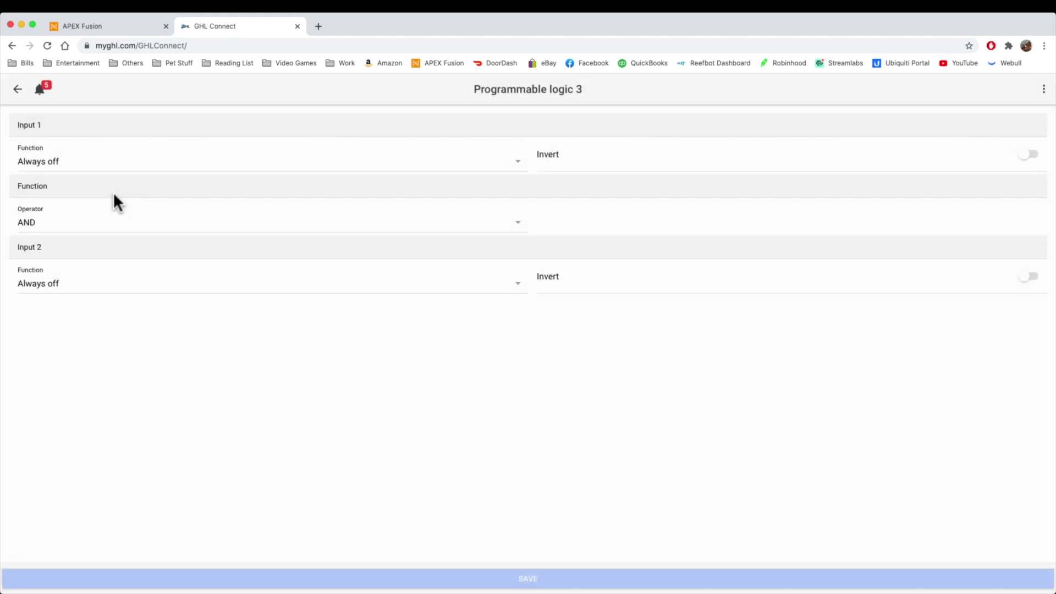
- Set the Input 1 function of Programmable logic 3 to Programmable logic with functional parameter 2
left_click(517, 165)
scroll(88, 550, "down", 5)
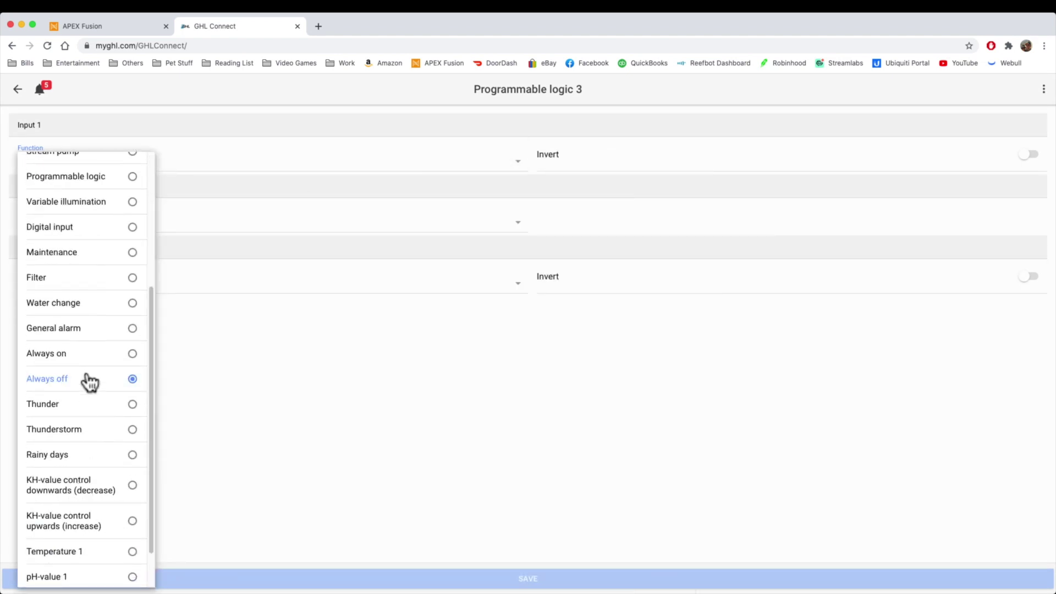
scroll(83, 407, "up", 5)
scroll(80, 426, "up", 1)
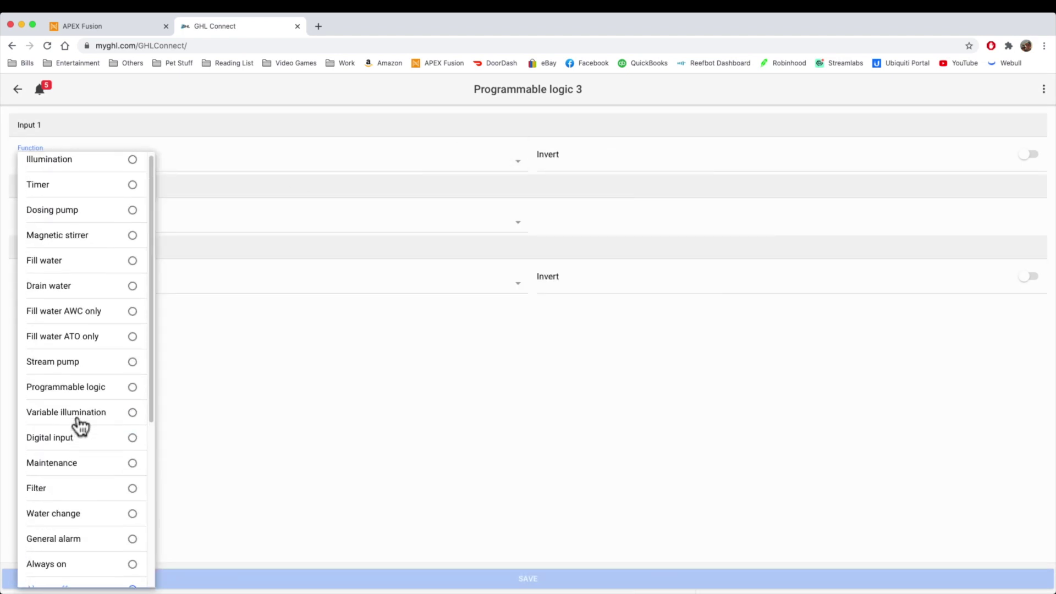
left_click(100, 392)
left_click(585, 165)
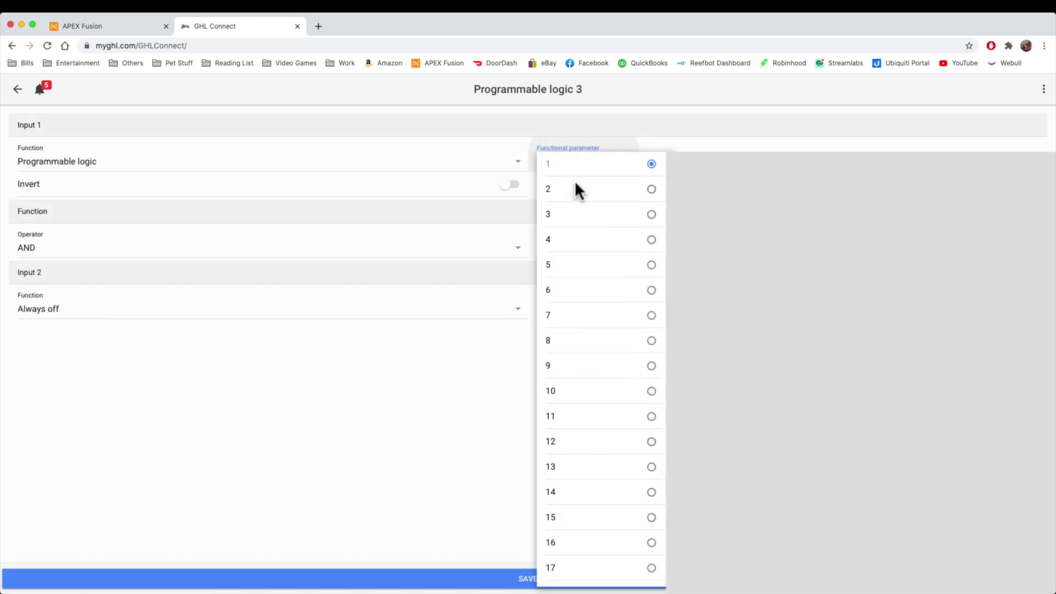
left_click(568, 189)
- Set the Programmable logic 3 operator to OR and its Input 2 function to Digital input with parameter 1
left_click(73, 252)
left_click(69, 277)
left_click(133, 318)
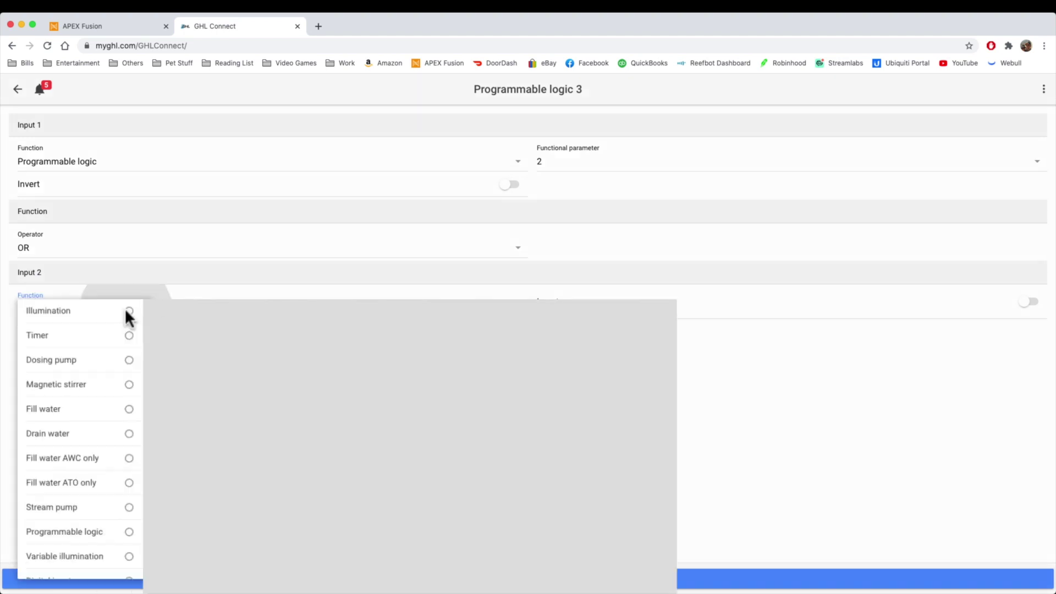
scroll(83, 509, "down", 3)
scroll(85, 514, "down", 2)
scroll(86, 513, "up", 4)
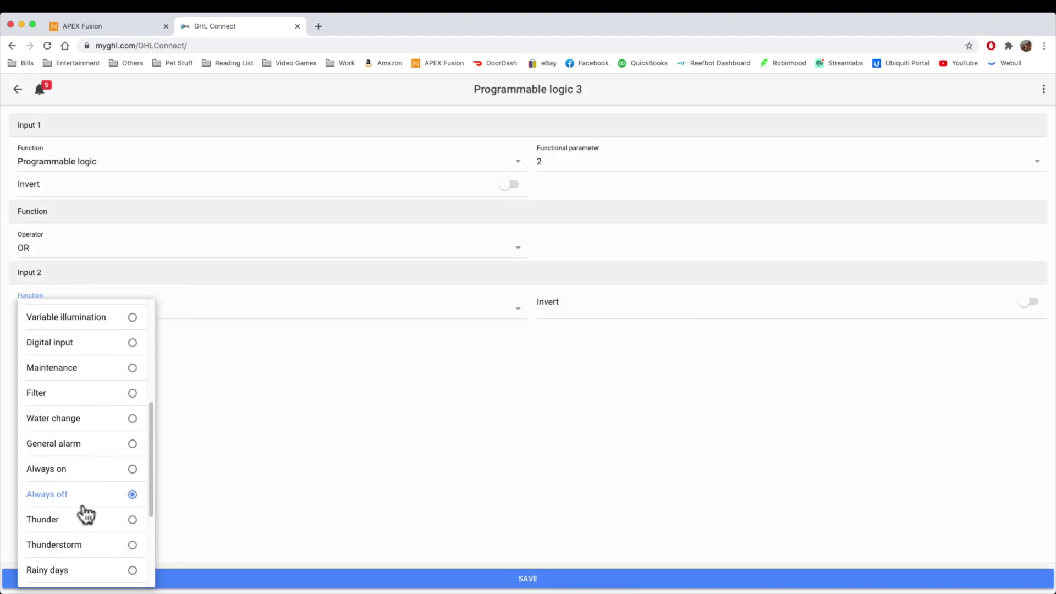
left_click(83, 470)
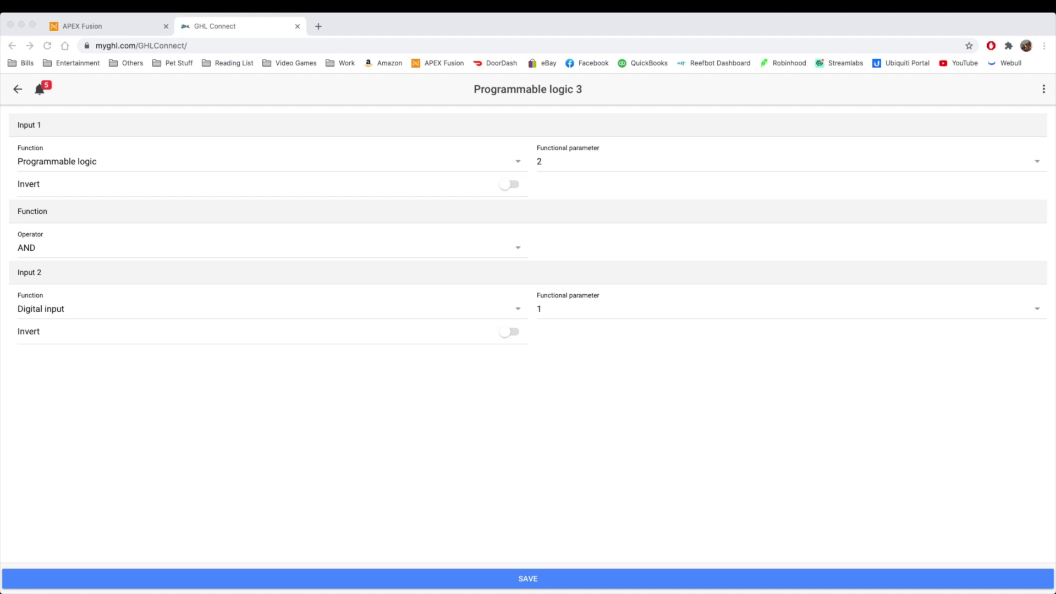
- Save Programmable logic 3 and open the settings of switch channel 4 (Skimmer)
left_click(527, 582)
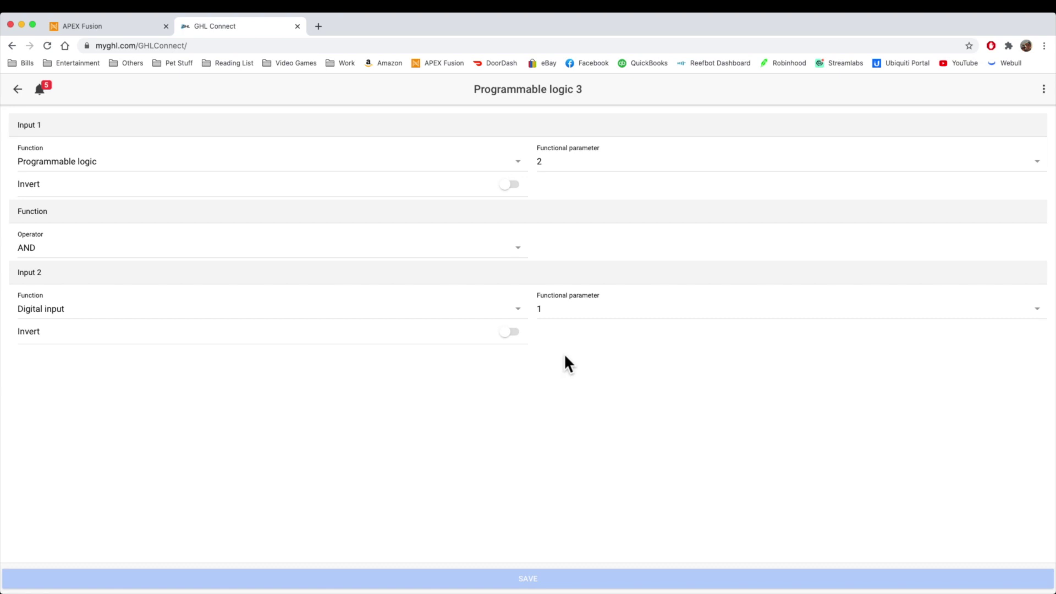
left_click(17, 93)
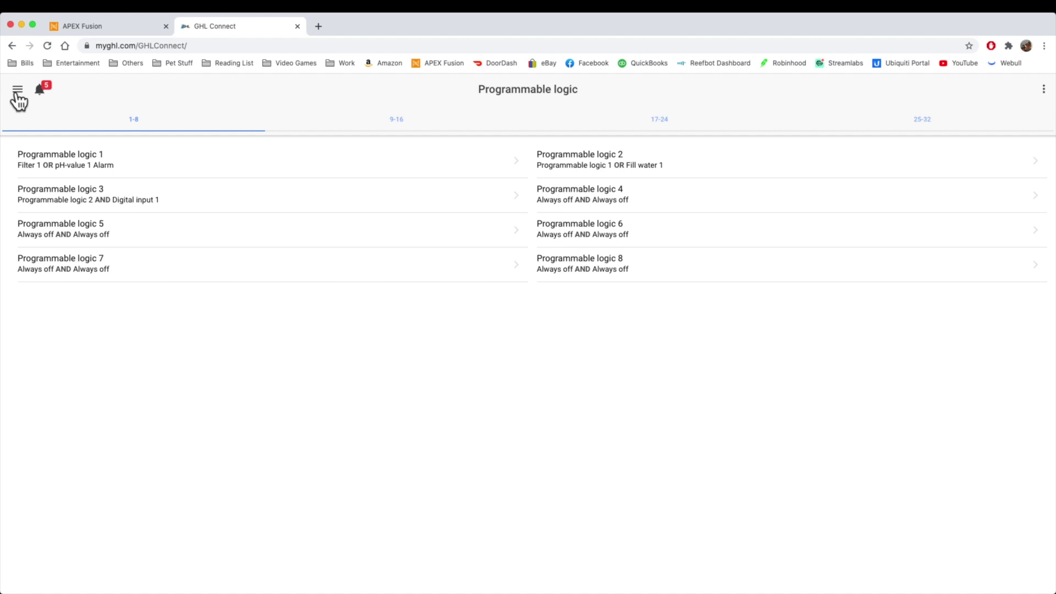
left_click(17, 92)
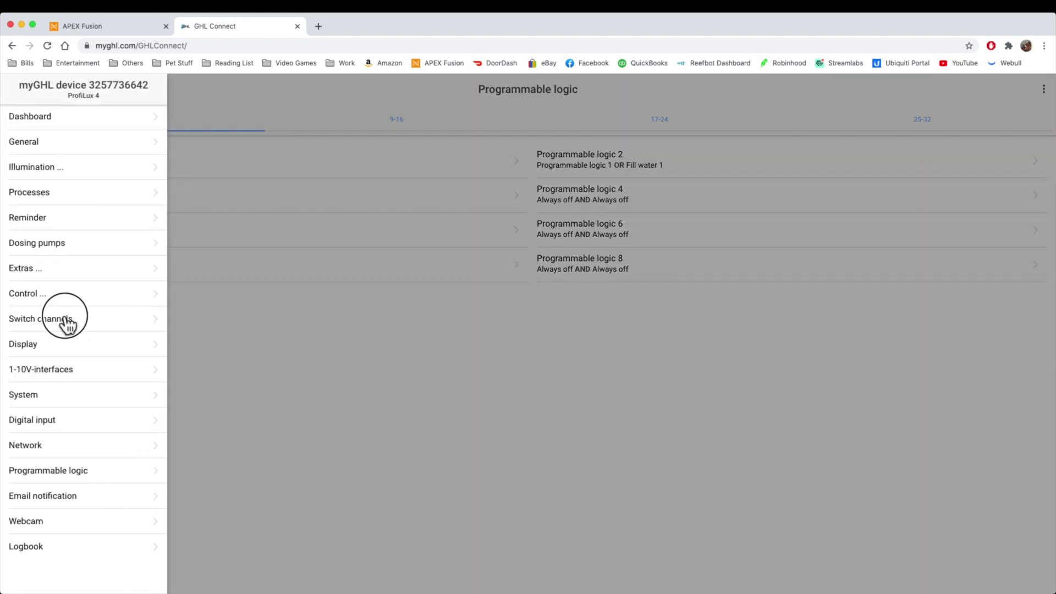
left_click(67, 319)
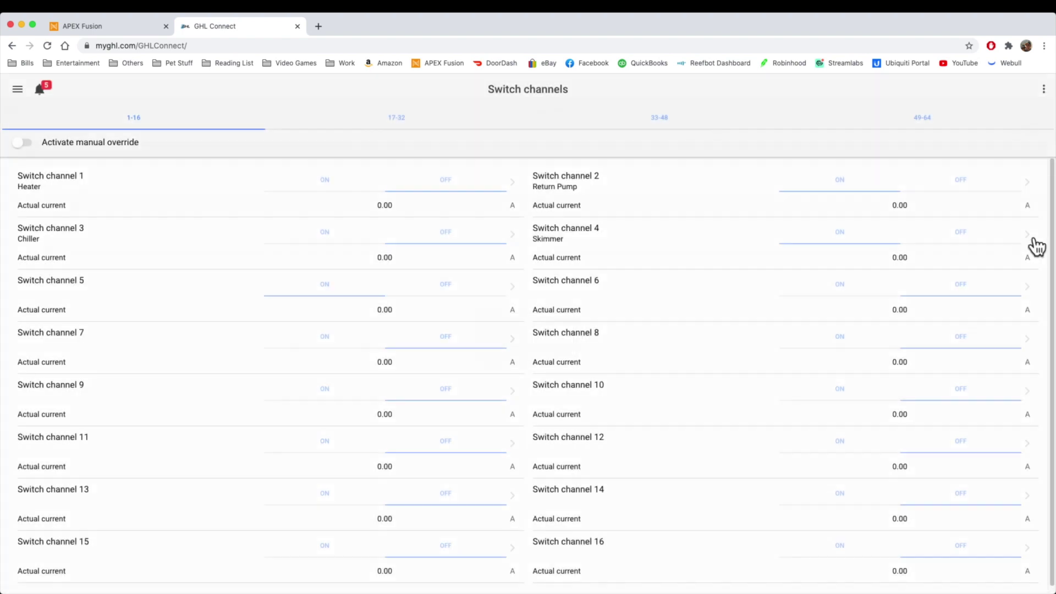
left_click(1034, 243)
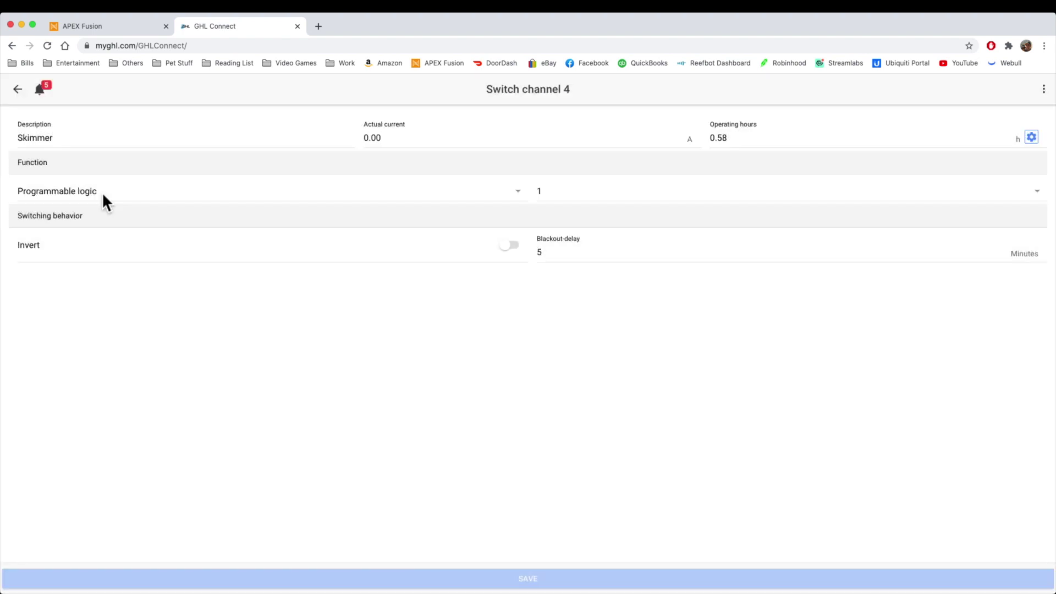
- Keep the Skimmer channel's function as Programmable logic, set its number to 3, and save
left_click(101, 194)
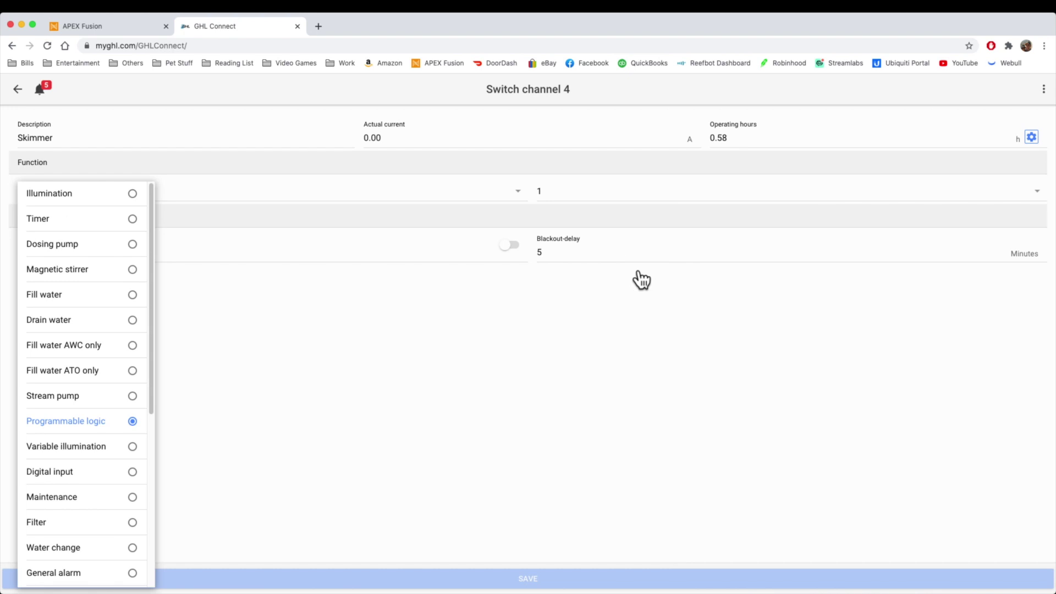
left_click(591, 199)
left_click(589, 198)
left_click(647, 244)
left_click(547, 582)
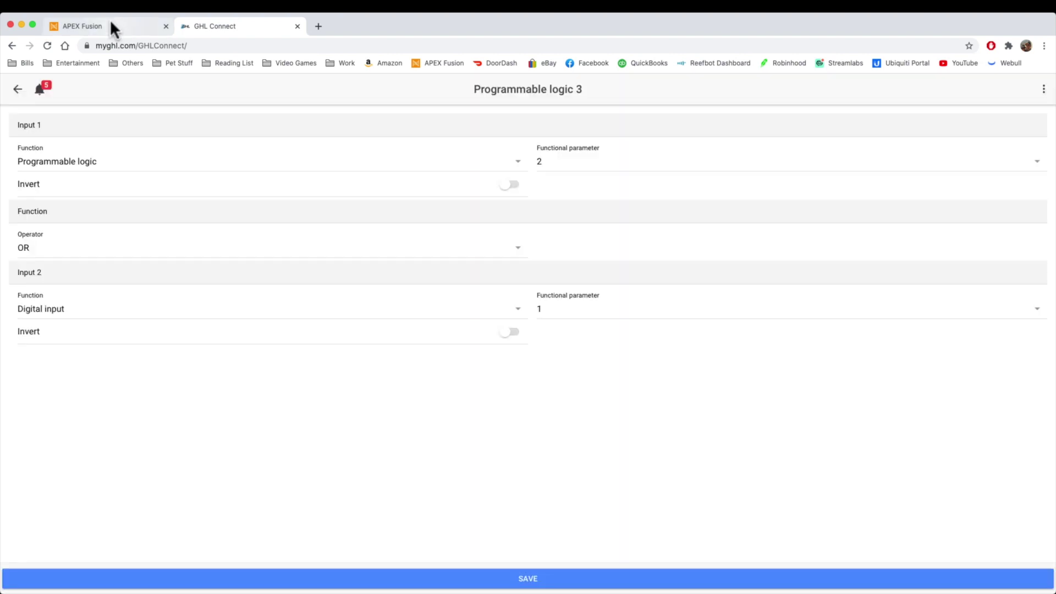
- Switch to APEX Fusion, add "If SWITCH CLOSED THEN OFF" below the LEAK line of Skimmer_2_5, and return to the dashboard
left_click(109, 23)
left_click(686, 266)
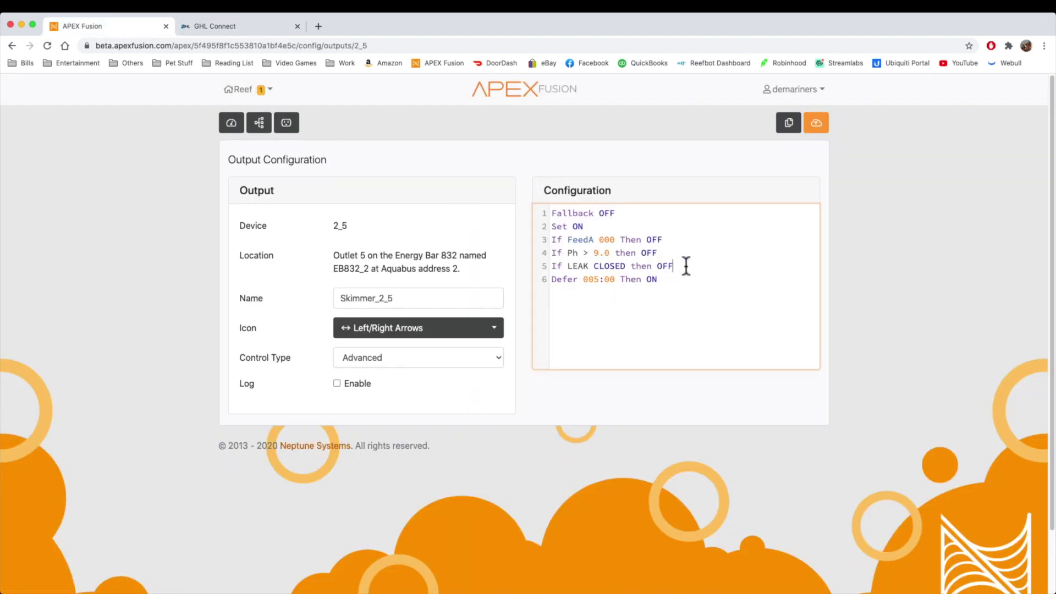
key("Return")
type("If")
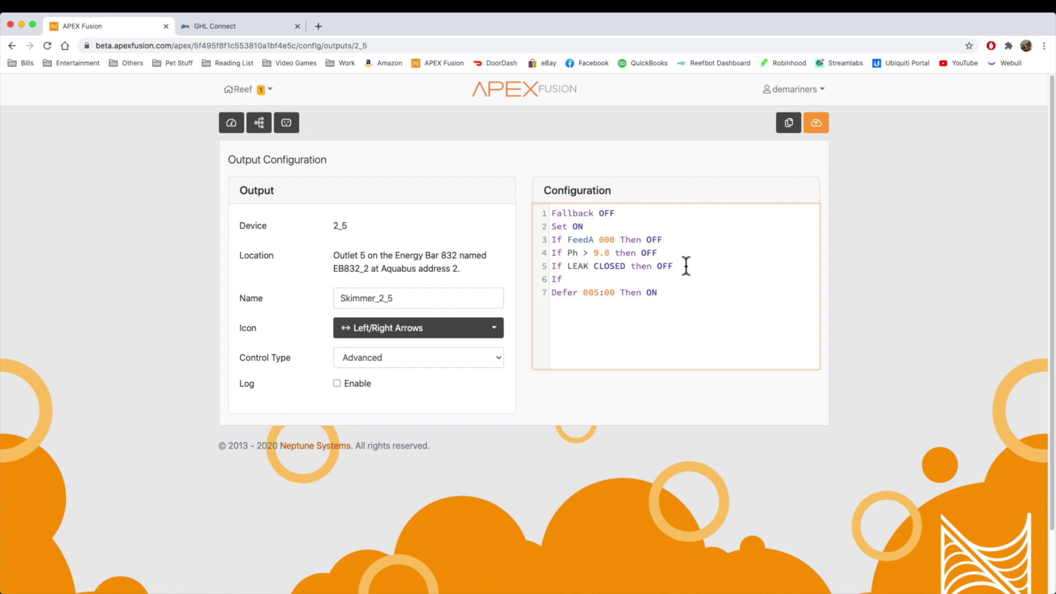
type("SWITCH CLOSED THEN OFF")
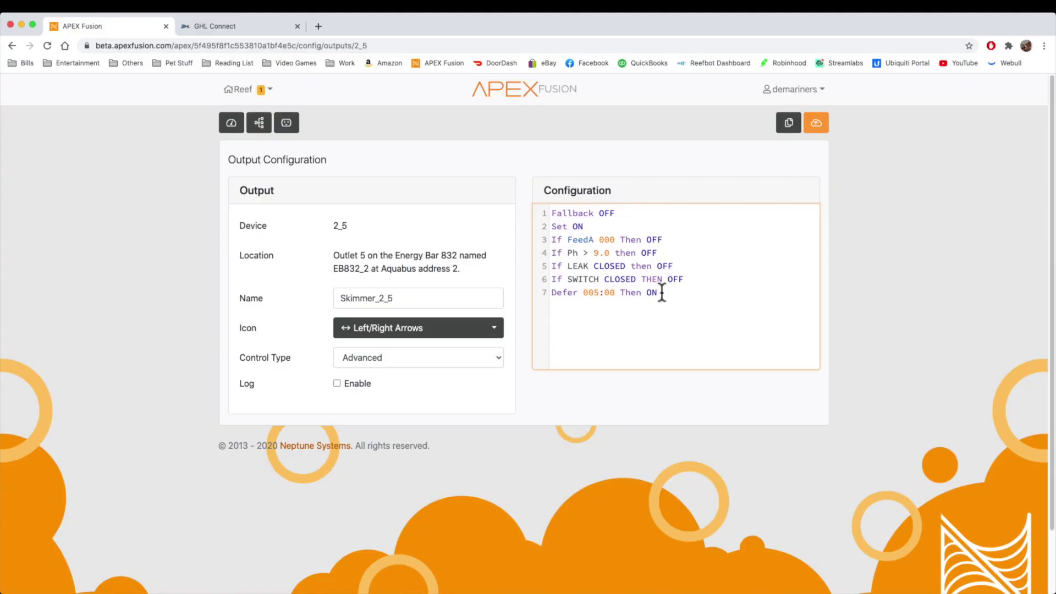
left_click(222, 122)
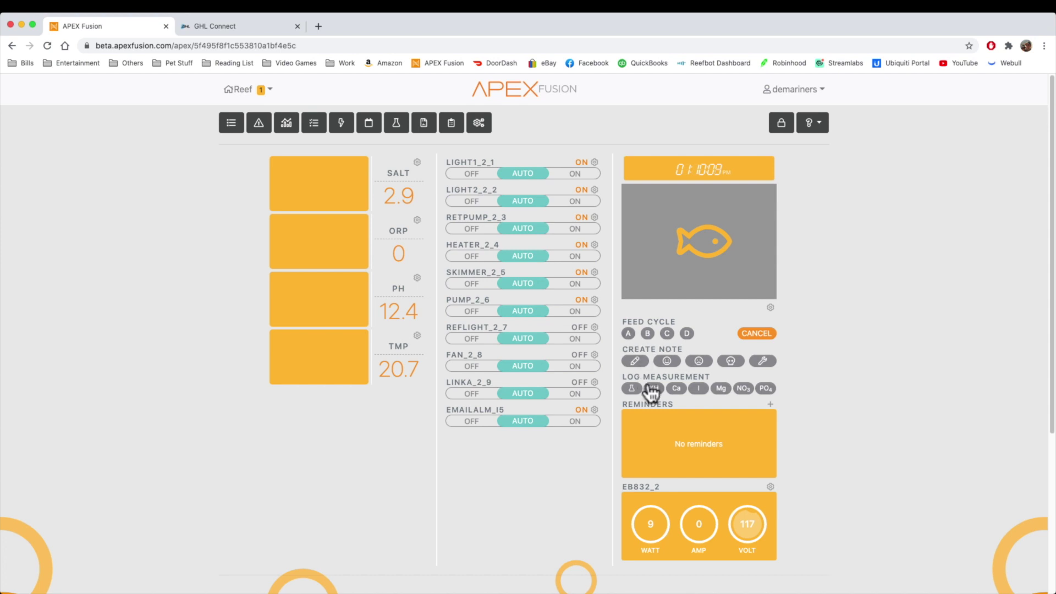
- Switch to GHL Connect and leave Programmable logic 3, discarding its unsaved changes
left_click(240, 27)
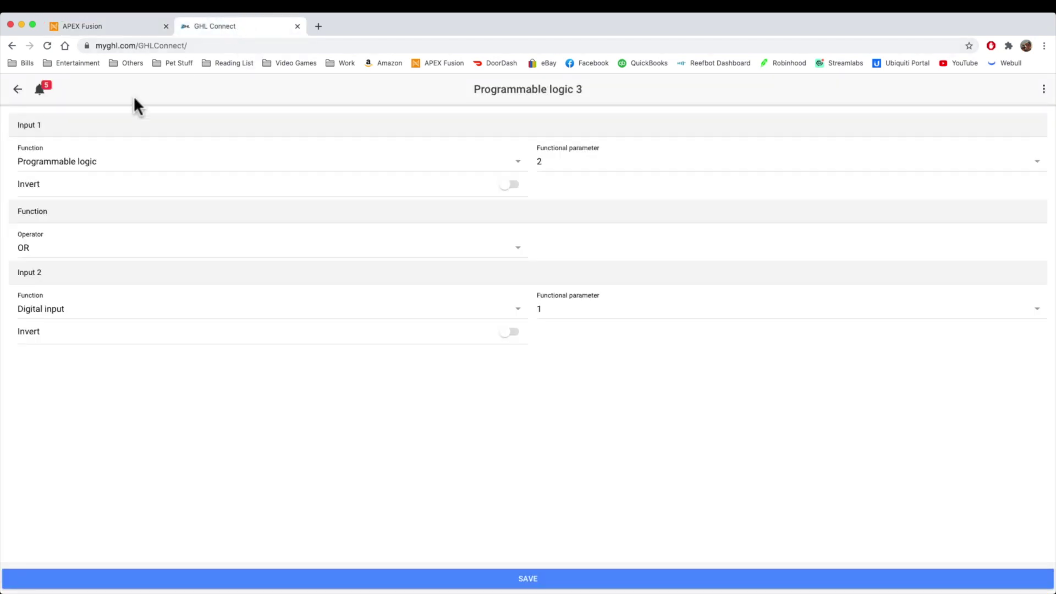
left_click(18, 89)
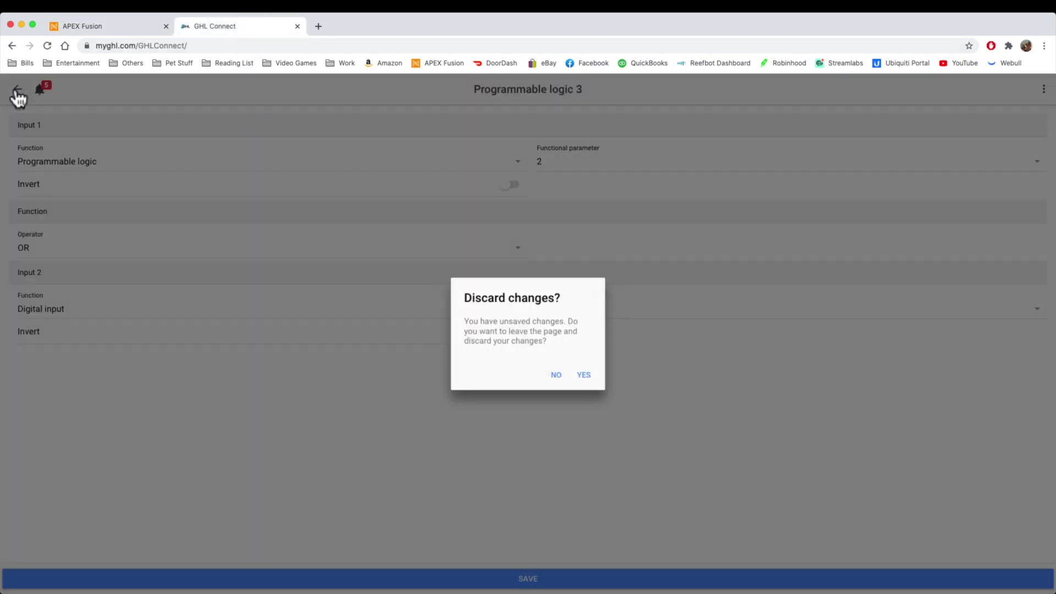
left_click(578, 380)
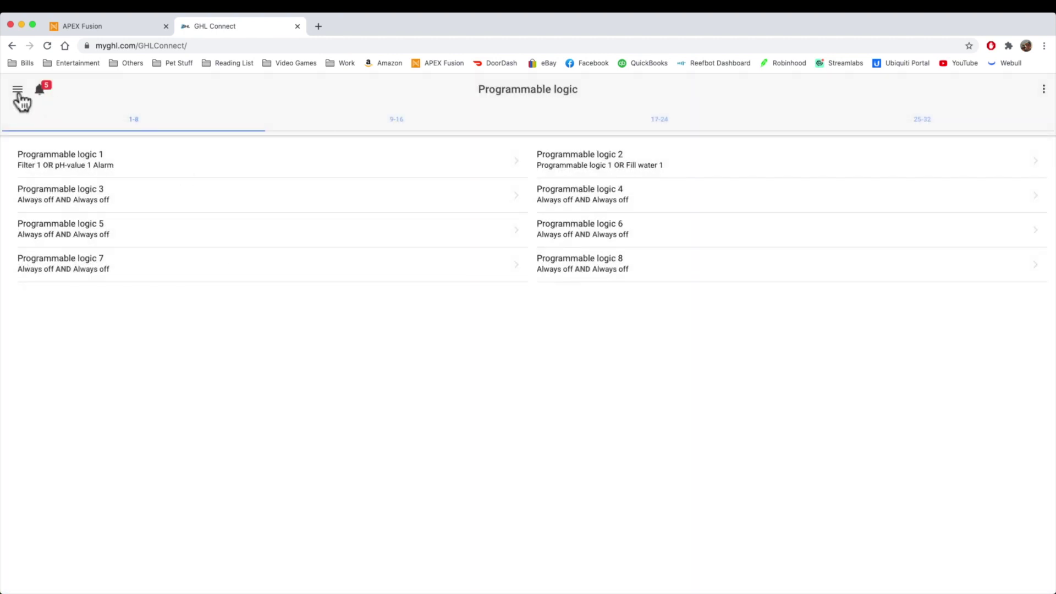
left_click(17, 91)
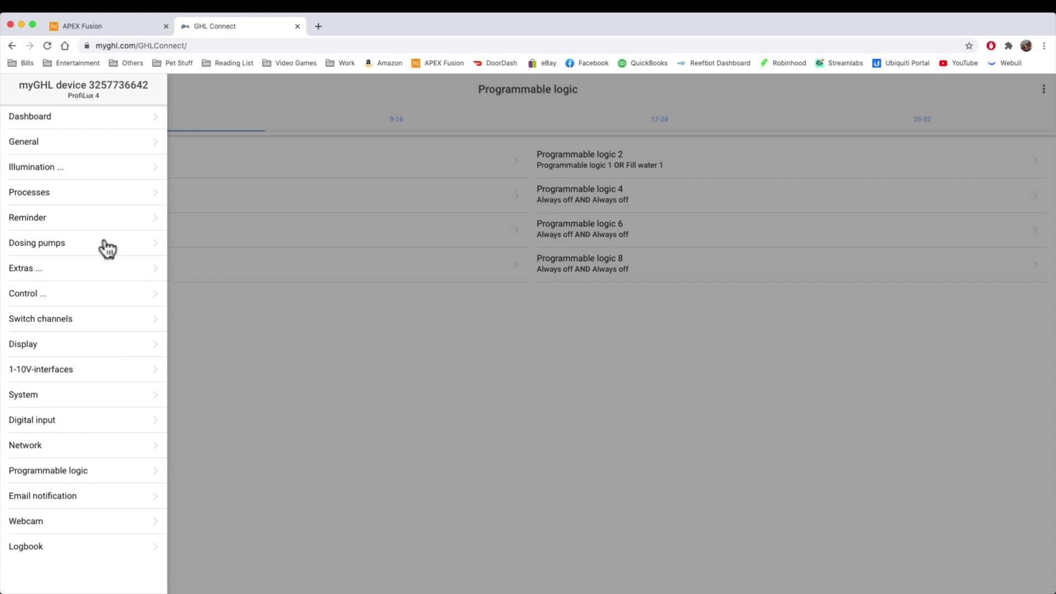
left_click(381, 345)
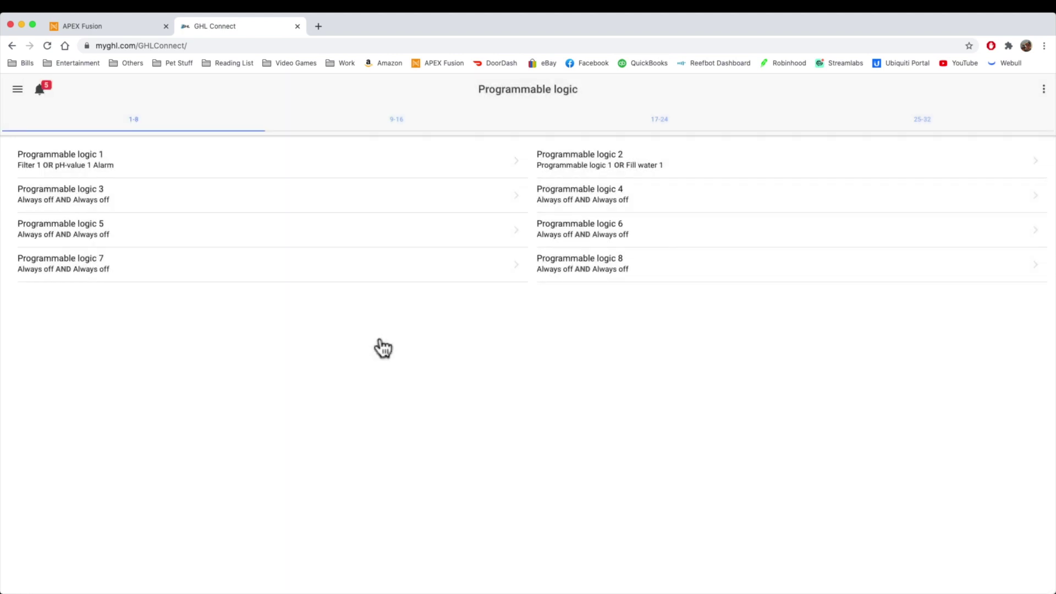